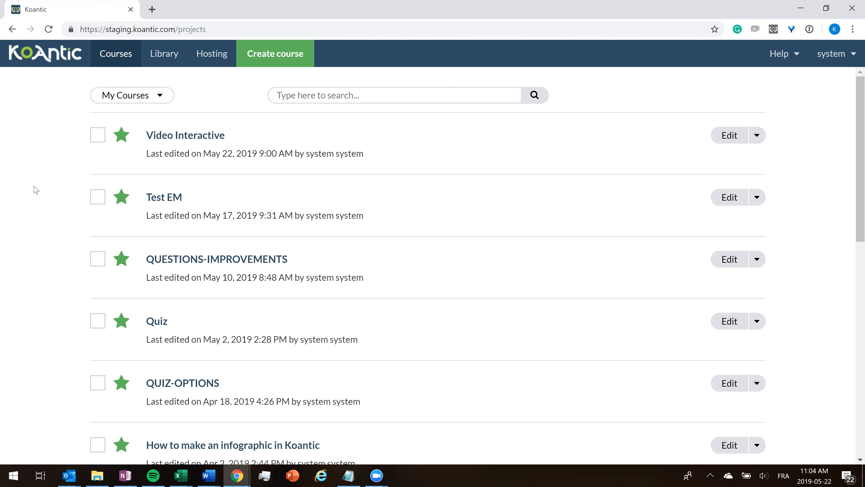
Create a course titled "Branching - Leadershipo" with the Video Interactive theme
click(261, 56)
click(251, 151)
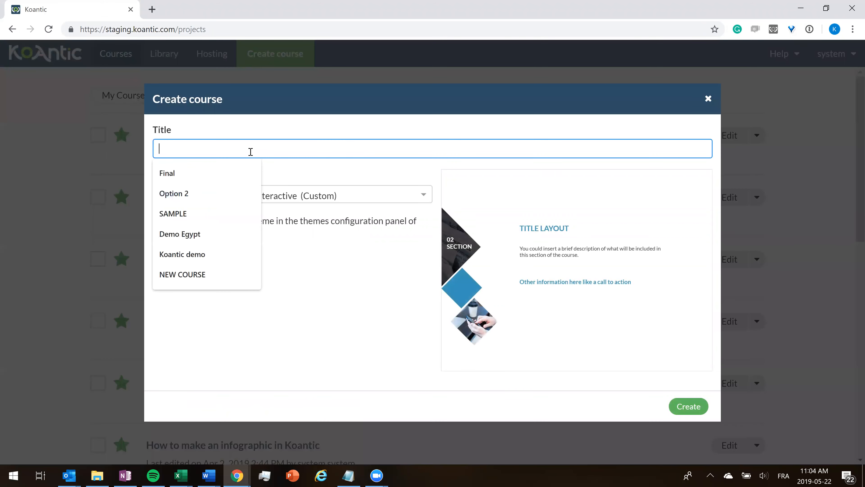
text(Branching - L)
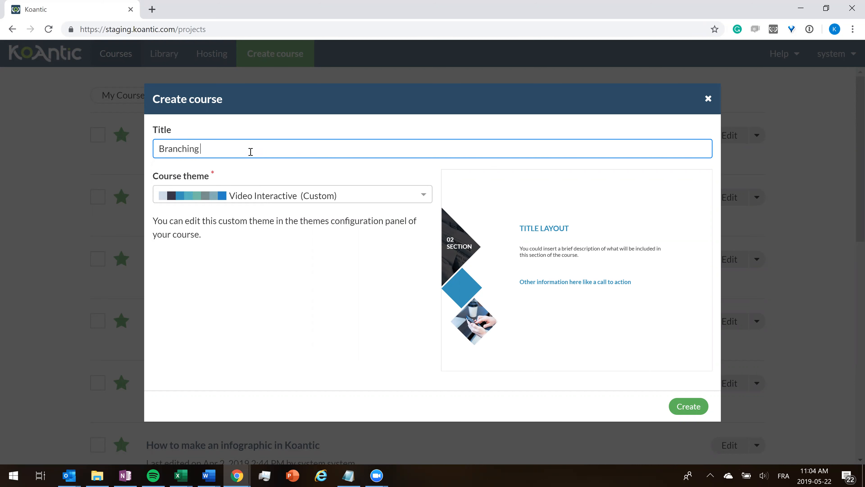
text(eadershipp)
click(693, 410)
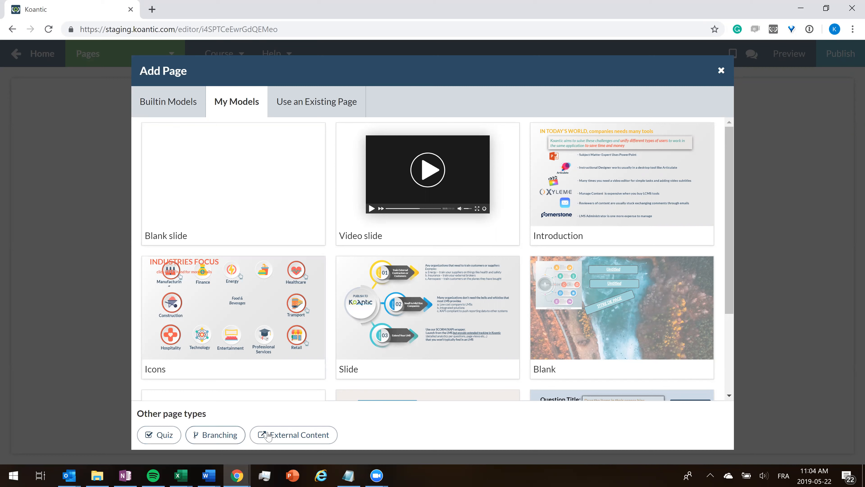
Add a branching page to the course and name it "Branching"
click(213, 434)
click(251, 349)
drag(252, 350, 186, 352)
text(St)
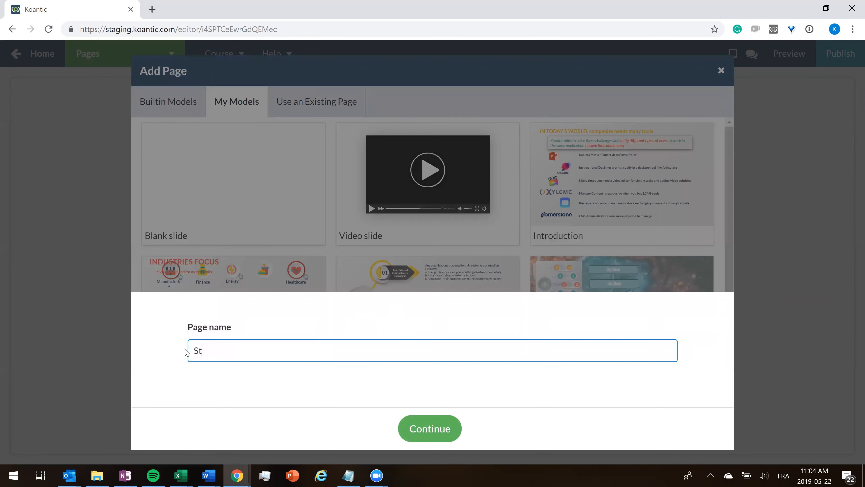
key(BackSpace)
key(BackSpace)
text(Branching)
click(435, 432)
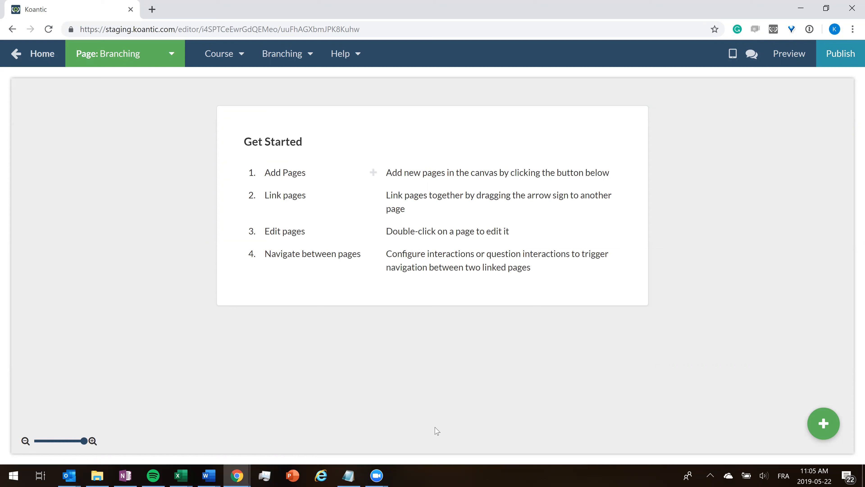
Browse the available page models and add a blank slide named "Start Page" to the branching canvas
click(825, 425)
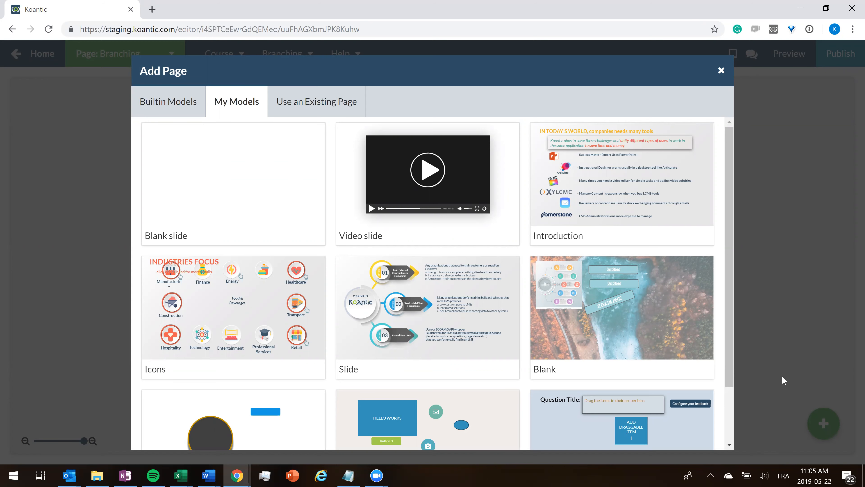
click(164, 106)
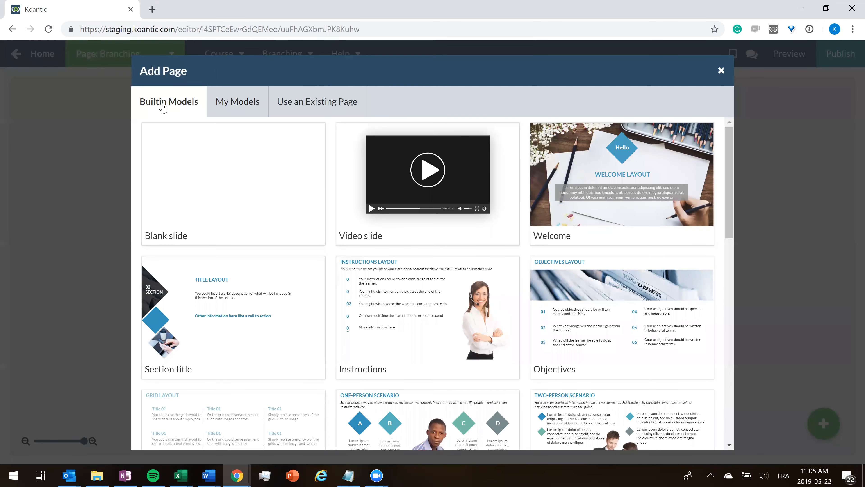
click(285, 103)
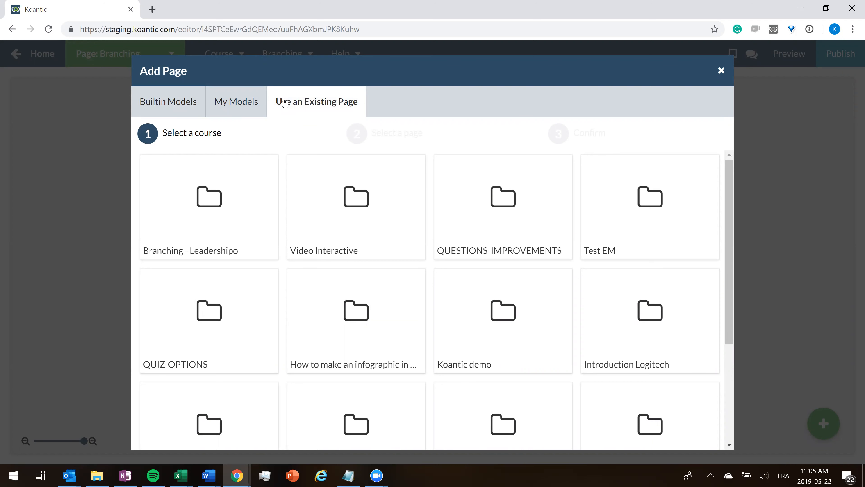
click(232, 104)
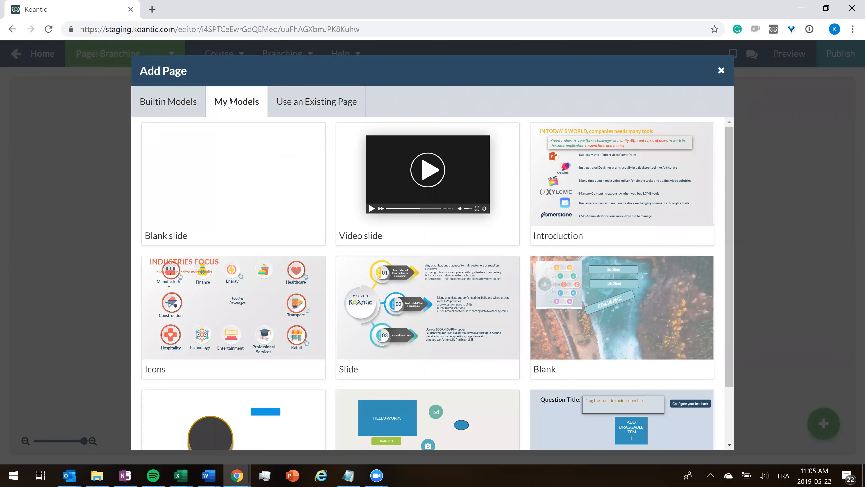
click(228, 198)
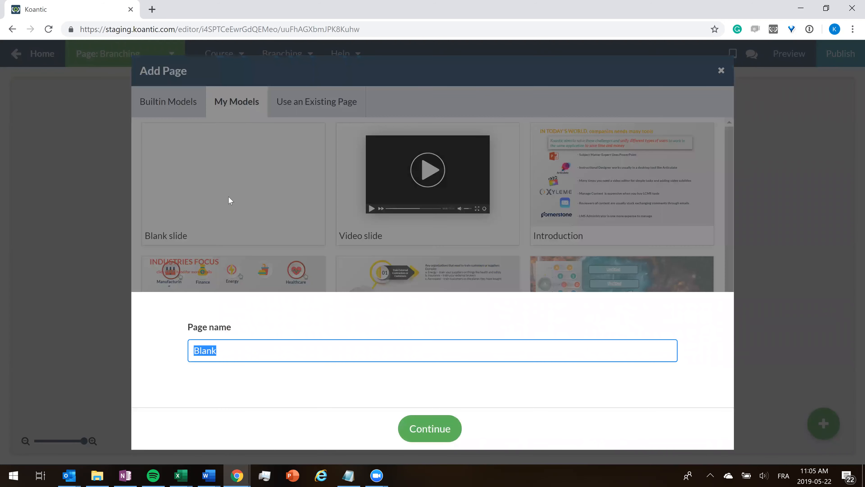
text(Start Page)
click(439, 435)
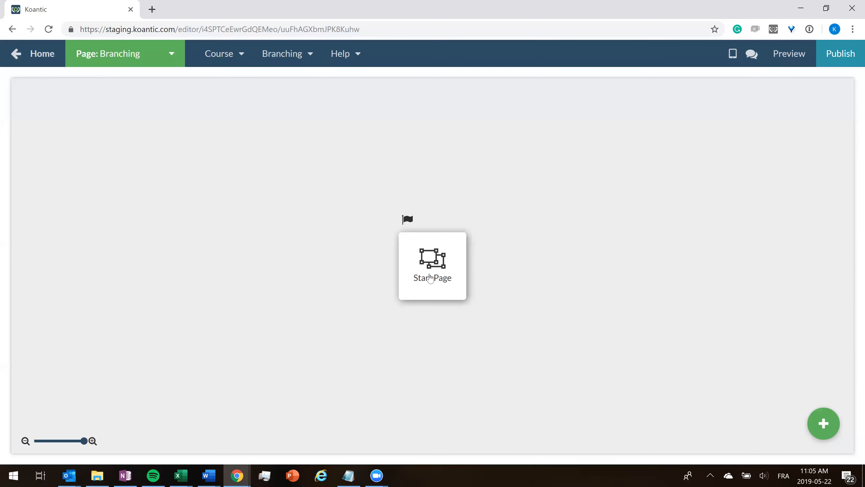
Move the Start Page node from the middle to the left part of the branching canvas
mouse_move(431, 269)
drag(430, 270, 250, 258)
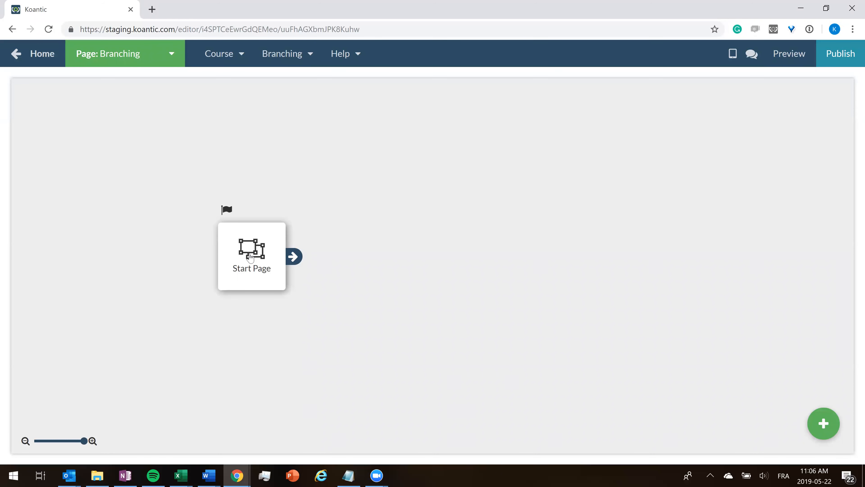
drag(249, 258, 230, 260)
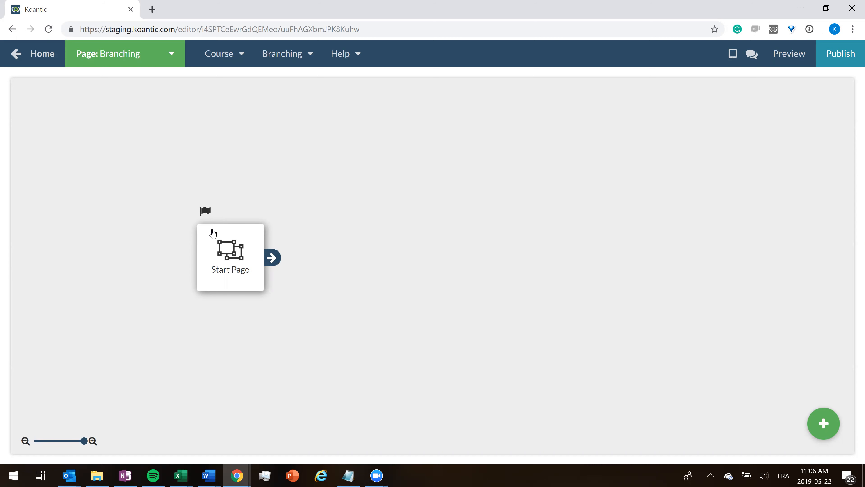
drag(228, 264, 189, 265)
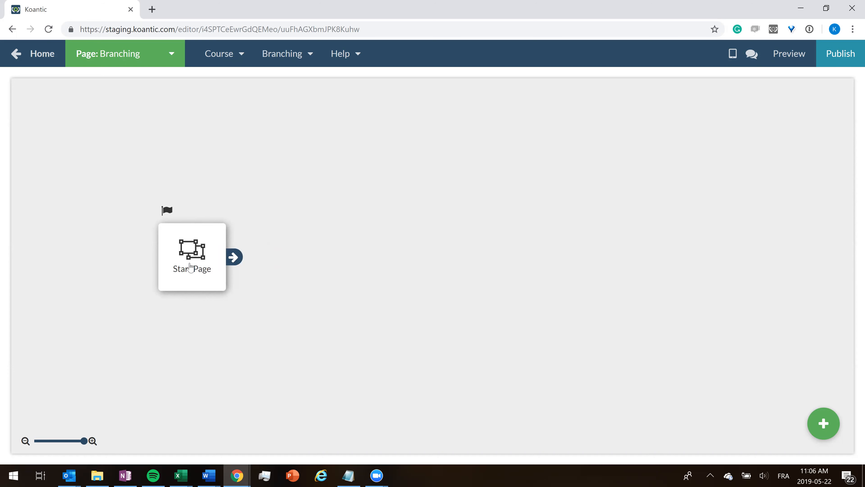
Add a video slide named "Coaching" and place it above and to the right of the Start Page node
click(822, 432)
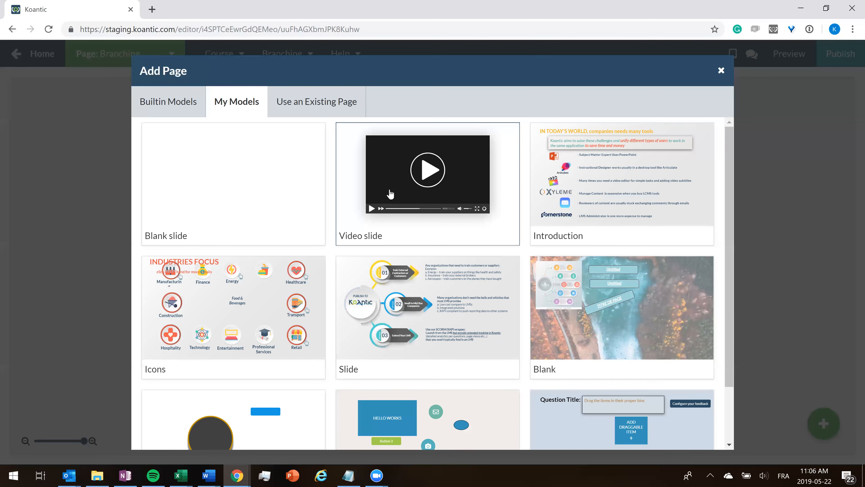
click(390, 194)
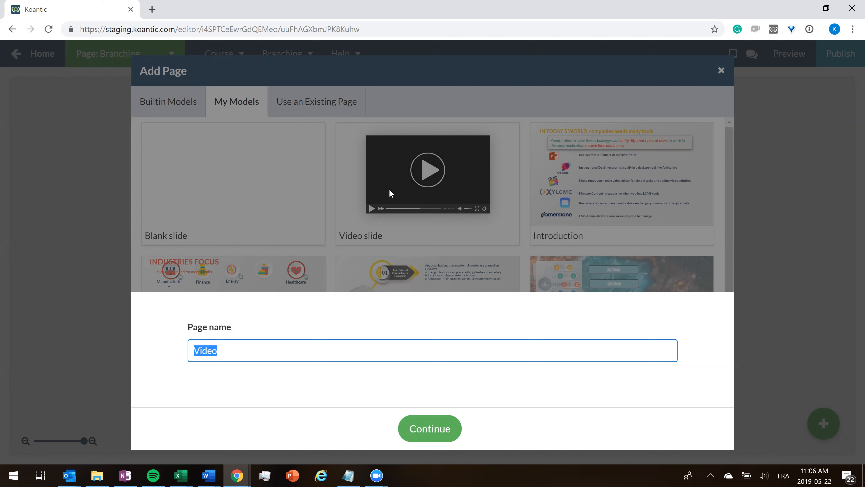
text(CoaC)
key(BackSpace)
text(ching)
click(430, 428)
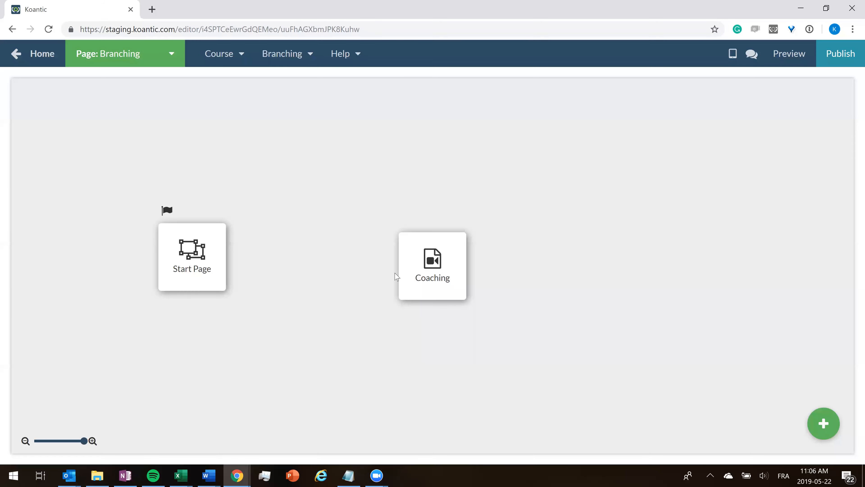
drag(421, 256, 350, 194)
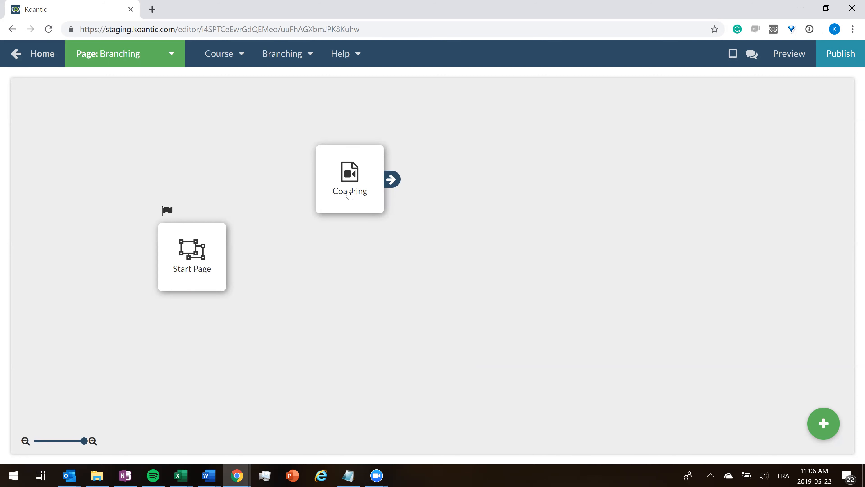
Duplicate the Coaching page, place the copy directly below it and rename the copy "Visionary"
click(350, 194)
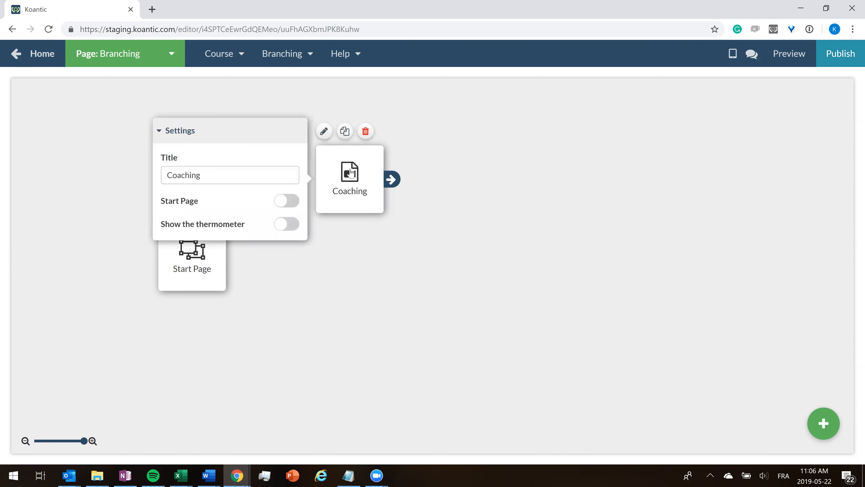
click(345, 132)
drag(415, 269, 334, 280)
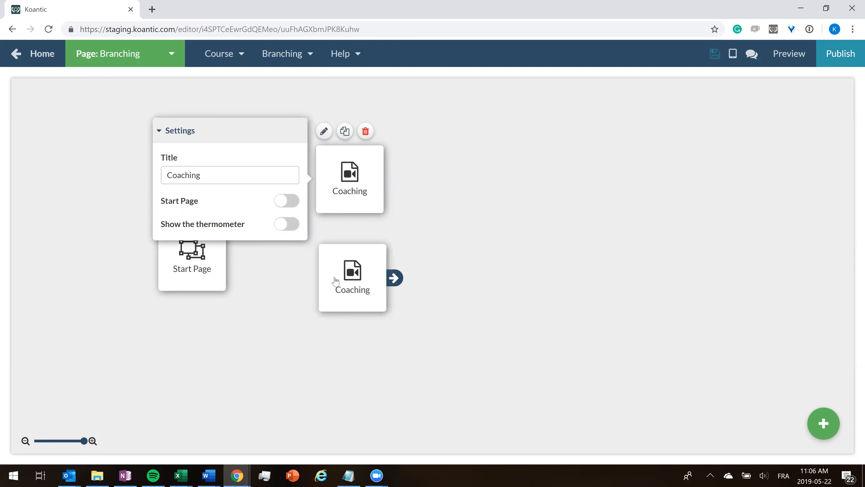
click(336, 280)
drag(247, 278, 162, 275)
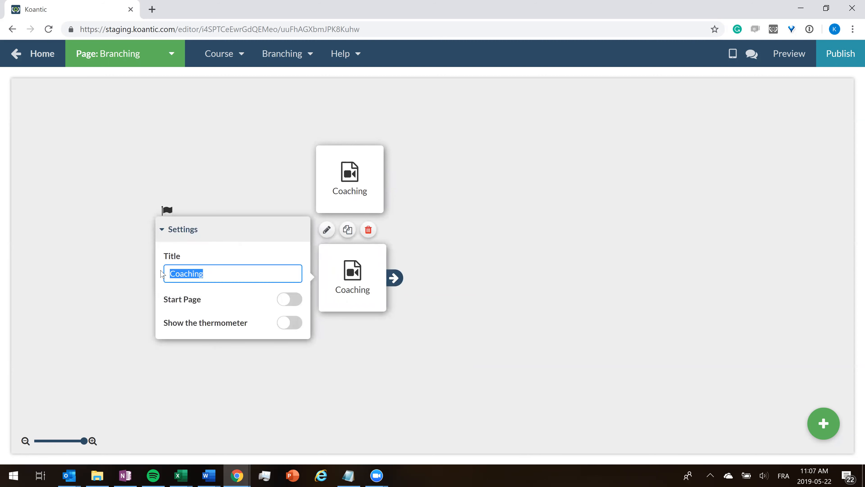
text(Visi)
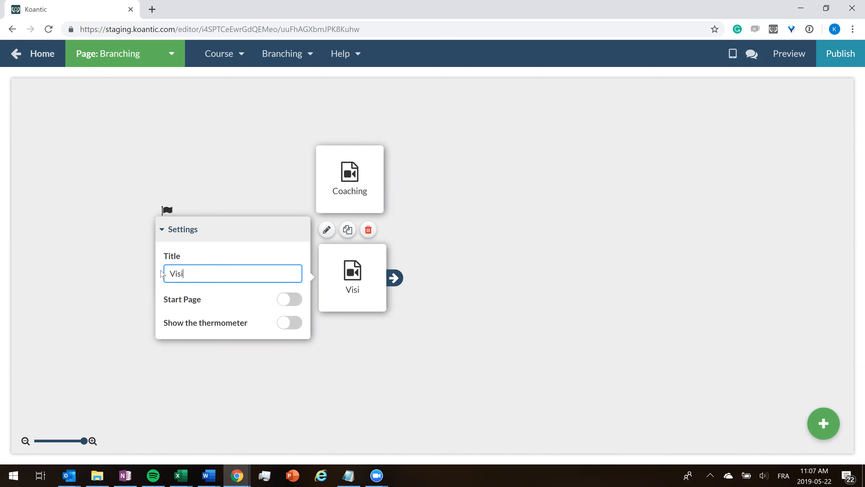
text(onary)
click(367, 357)
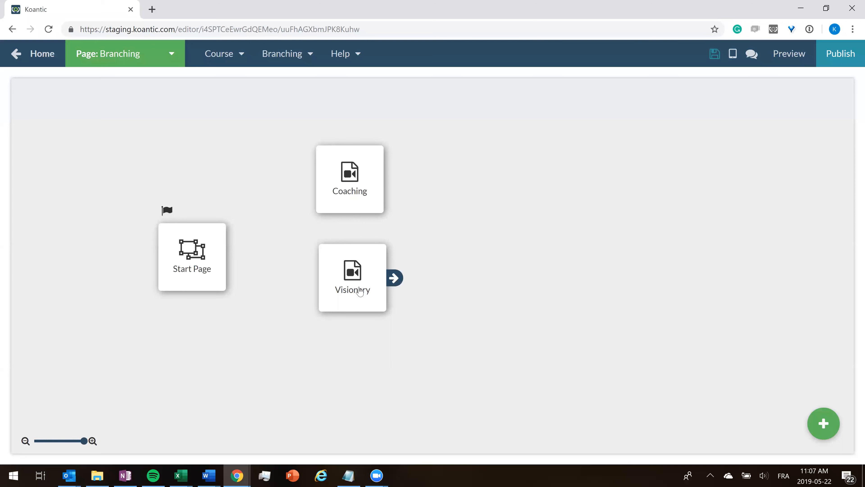
Duplicate the Visionary page, place the copy below it and rename the copy "Democratic"
click(360, 289)
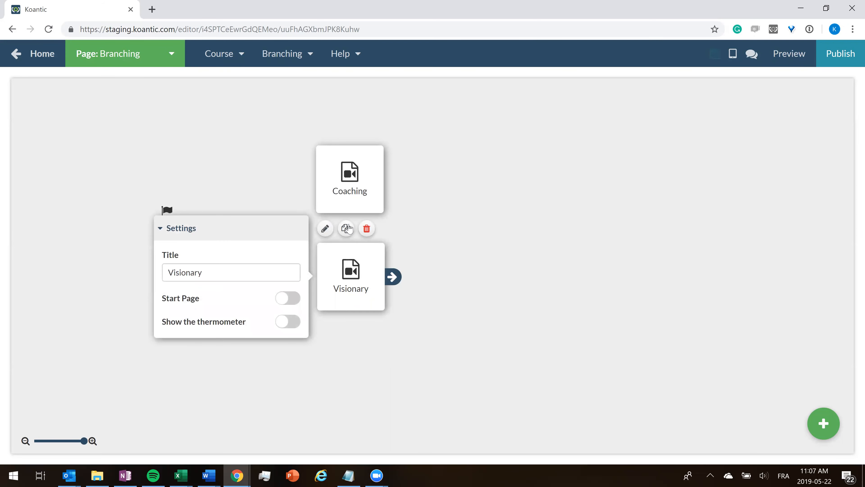
click(346, 228)
drag(444, 266, 356, 382)
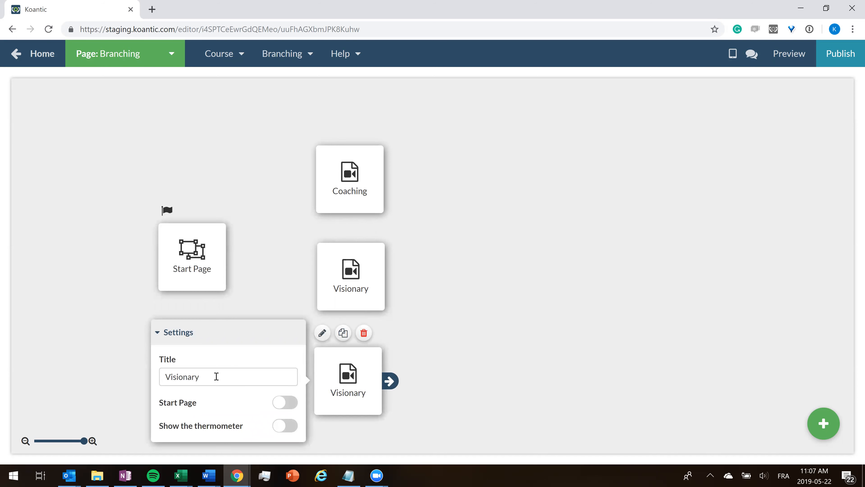
drag(216, 376, 130, 382)
text(De)
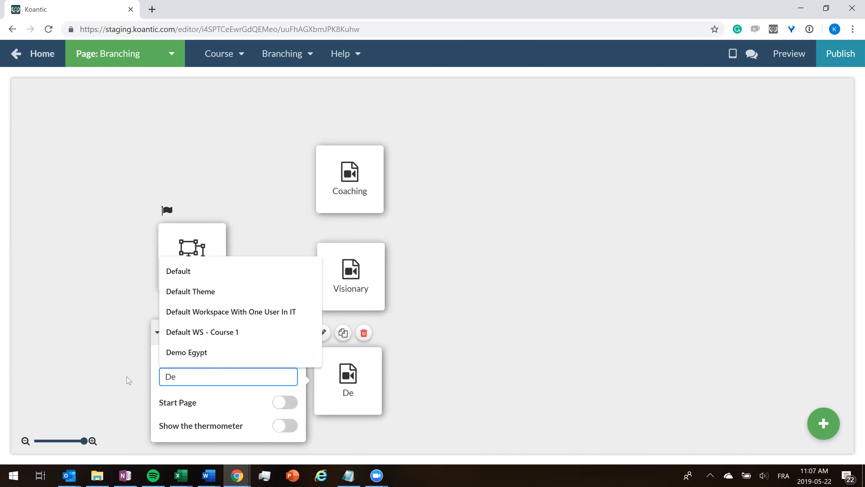
text(mocratic)
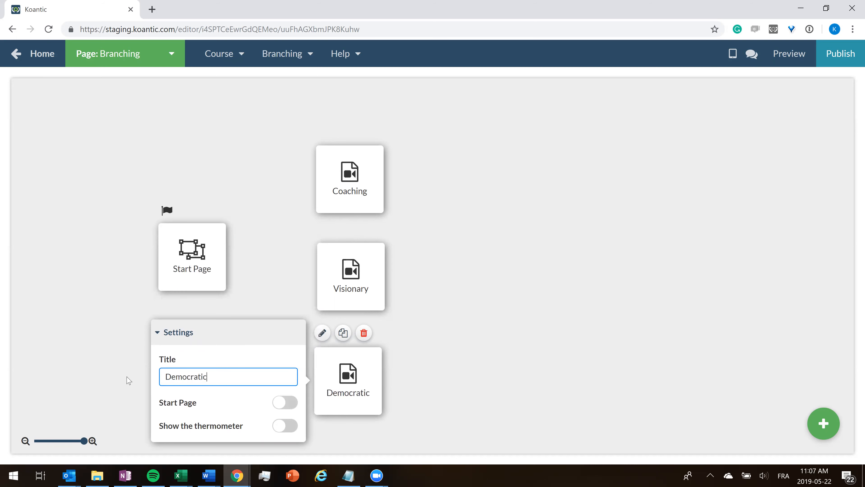
click(513, 360)
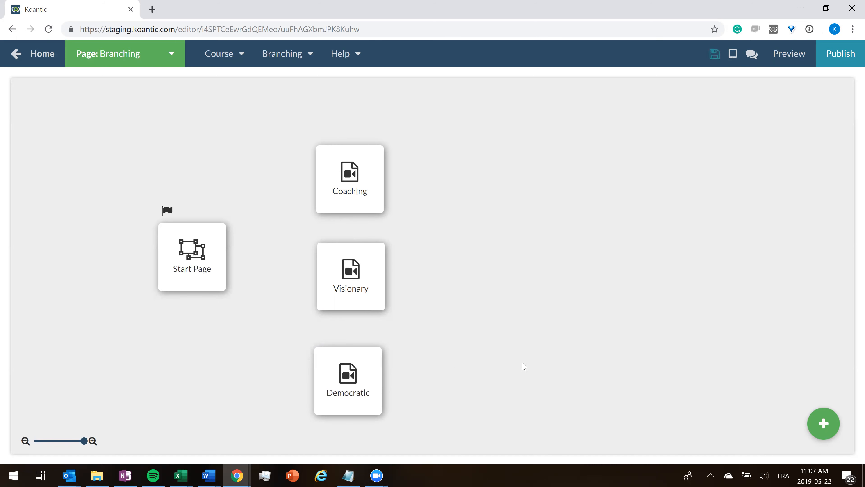
Shift the Coaching, Visionary and Democratic nodes slightly up and left, aligning them in one column
drag(326, 166, 310, 151)
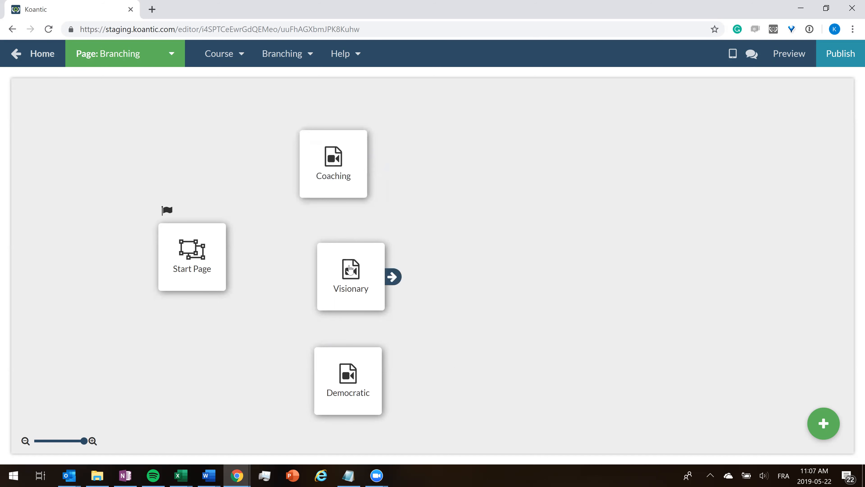
drag(348, 269, 329, 248)
drag(339, 384, 326, 355)
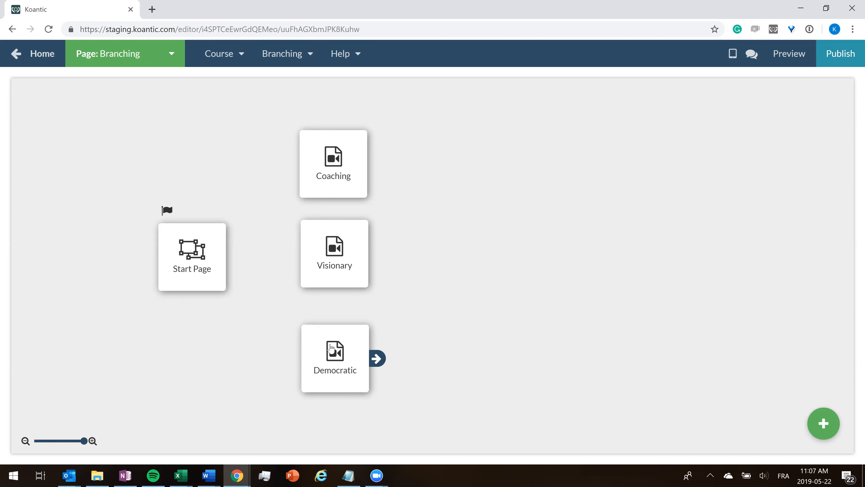
Link the Start Page to each of the Coaching, Visionary and Democratic pages
mouse_move(233, 262)
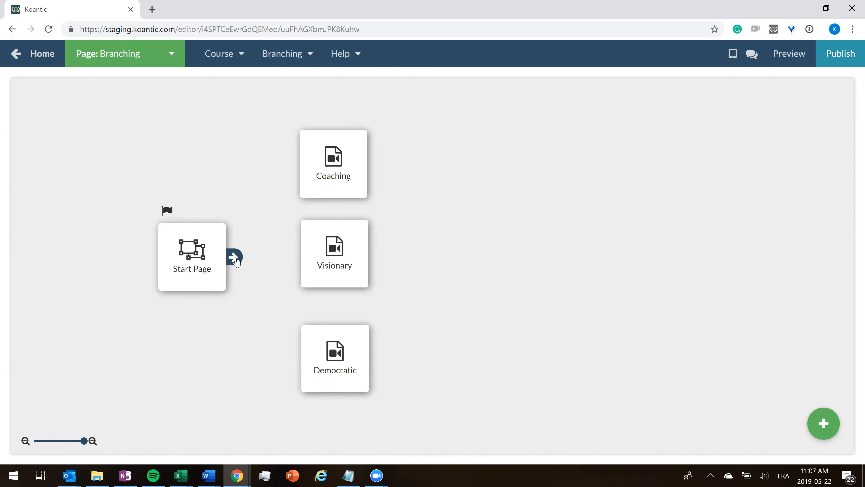
drag(235, 260, 312, 163)
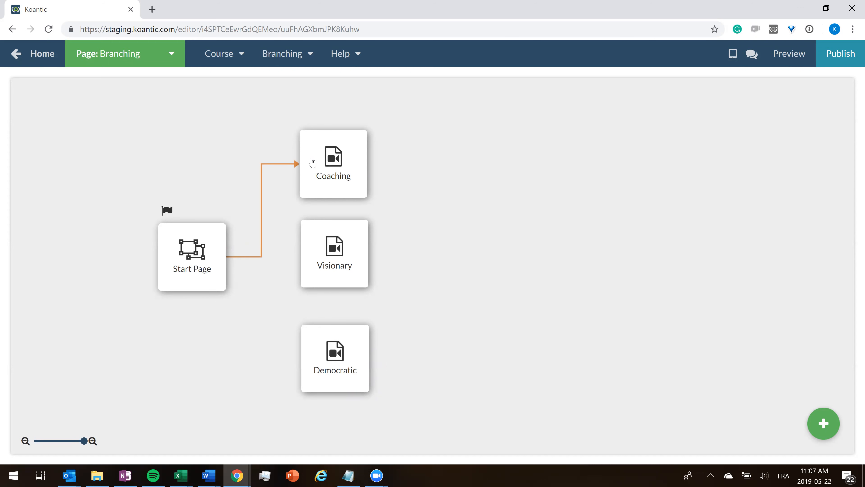
mouse_move(239, 261)
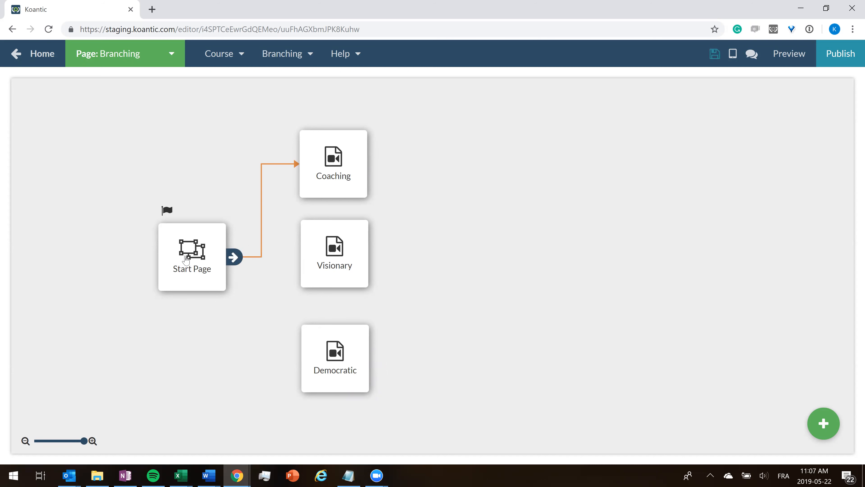
drag(234, 258, 304, 259)
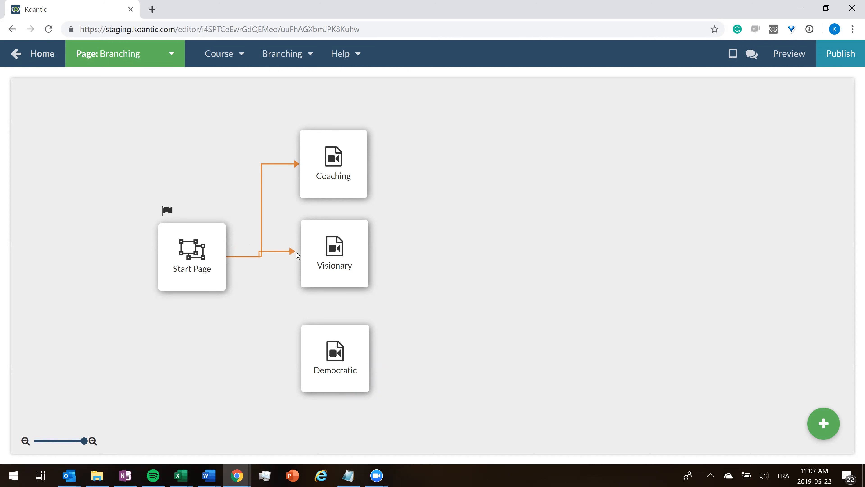
drag(233, 258, 314, 381)
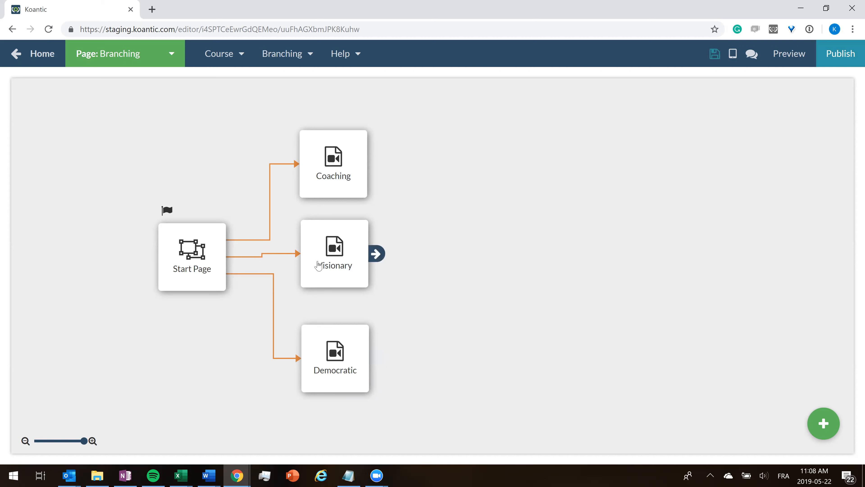
Level the Visionary node with the Start Page and add a blank slide page named "End page" to the right of Visionary
drag(318, 266, 324, 269)
click(823, 423)
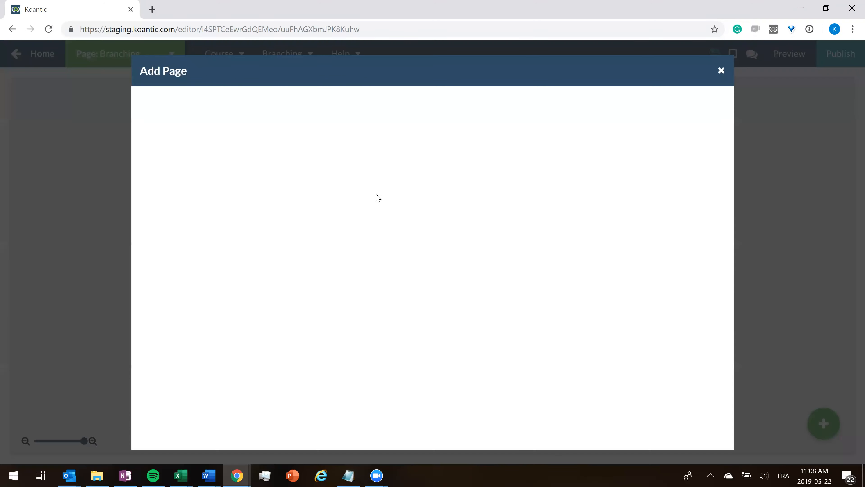
click(234, 176)
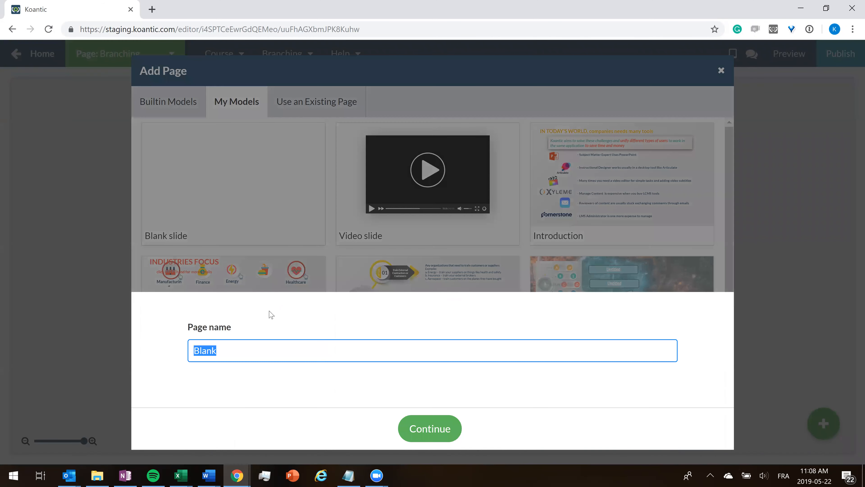
text(End page)
click(416, 432)
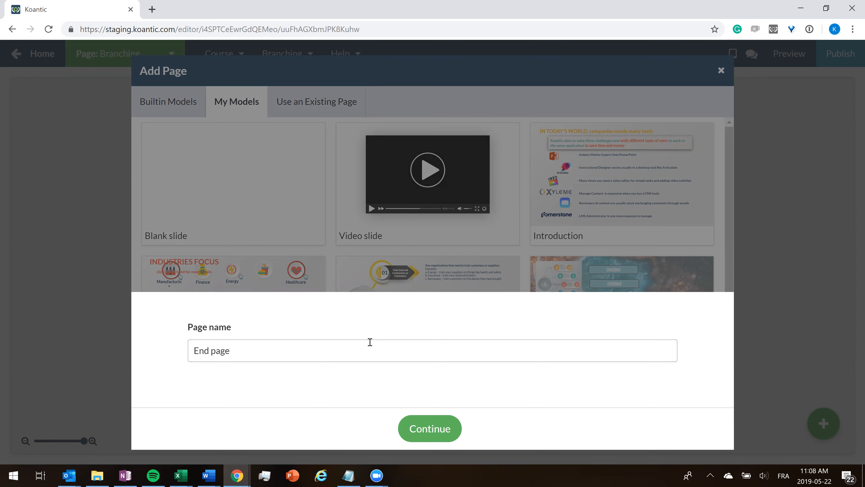
click(436, 429)
drag(432, 280, 491, 258)
Link the Coaching, Visionary and Democratic pages to the End page and level the End page with Visionary
mouse_move(375, 166)
drag(375, 167, 469, 254)
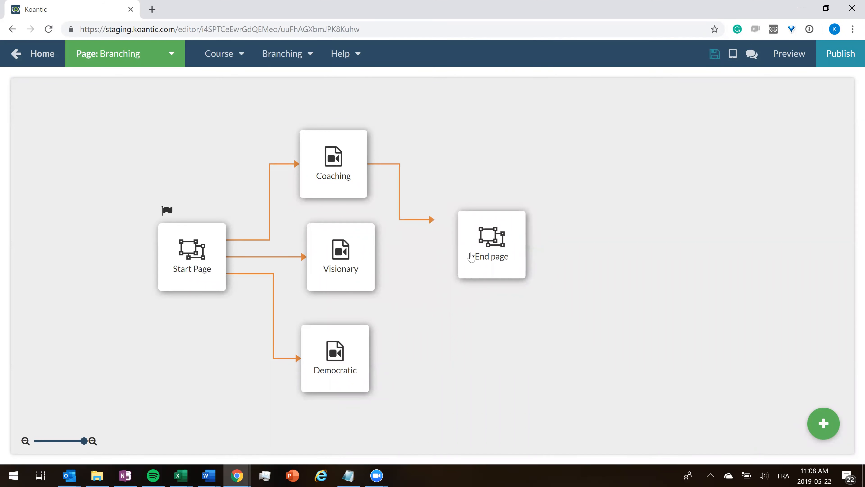
drag(381, 254, 483, 254)
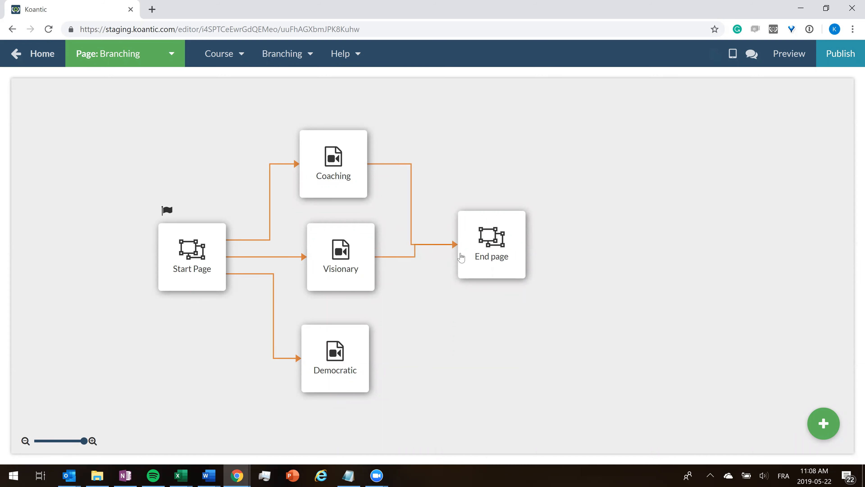
mouse_move(378, 364)
drag(378, 364, 504, 267)
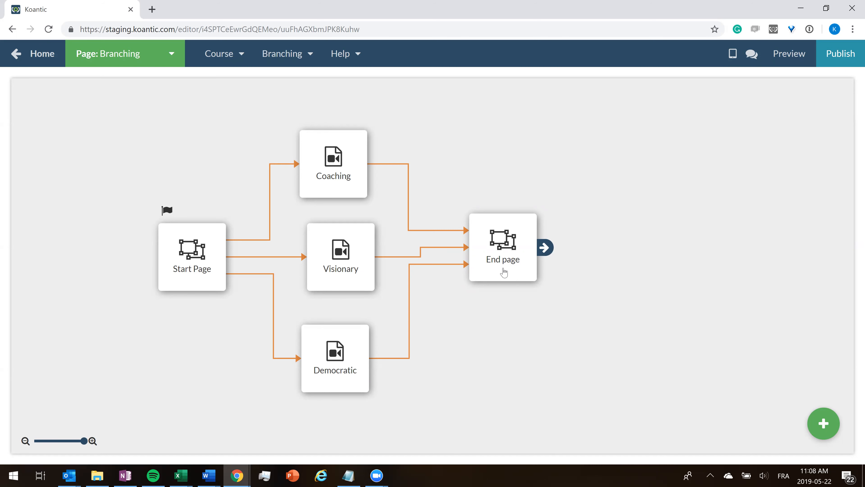
mouse_move(503, 272)
mouse_down()
mouse_move(491, 277)
mouse_move(503, 274)
mouse_up()
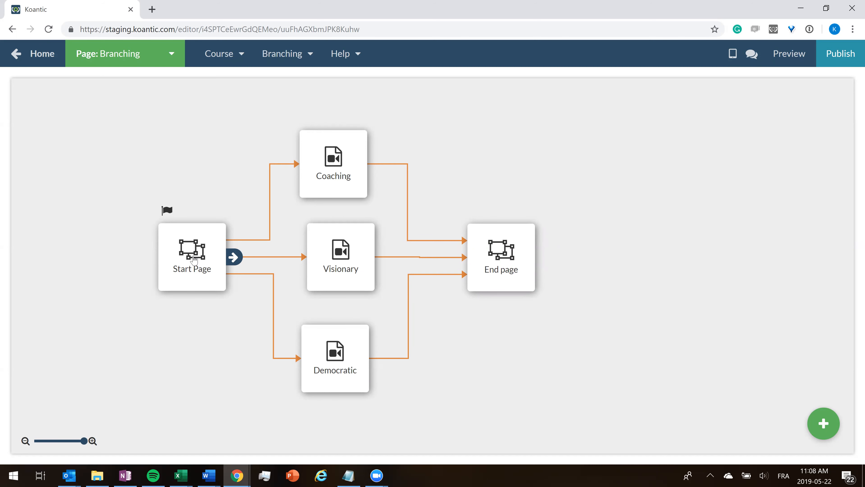
Remove the Democratic branch from the Start Page's settings
click(193, 260)
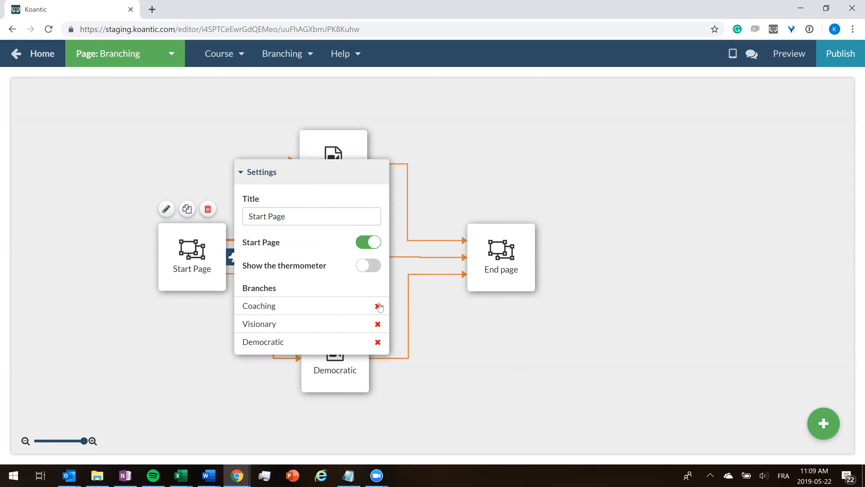
click(378, 342)
click(487, 293)
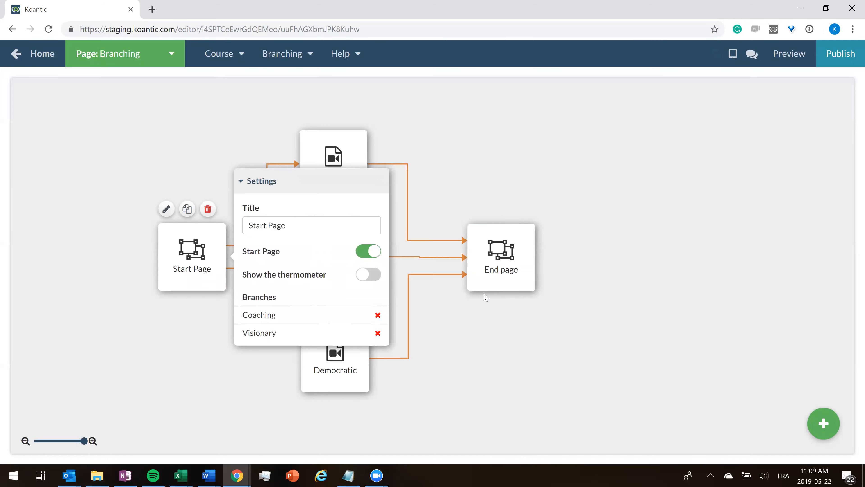
click(445, 336)
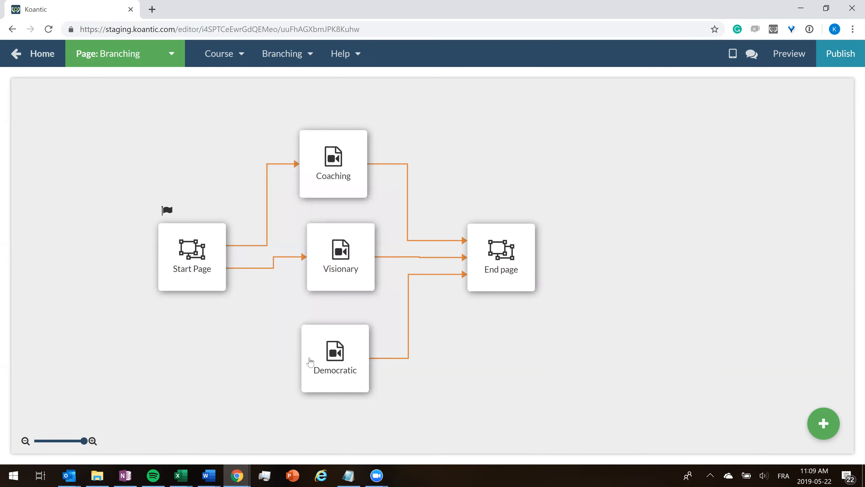
Align the Democratic node under Visionary and link the Start Page to it again
drag(320, 369, 325, 369)
mouse_move(229, 254)
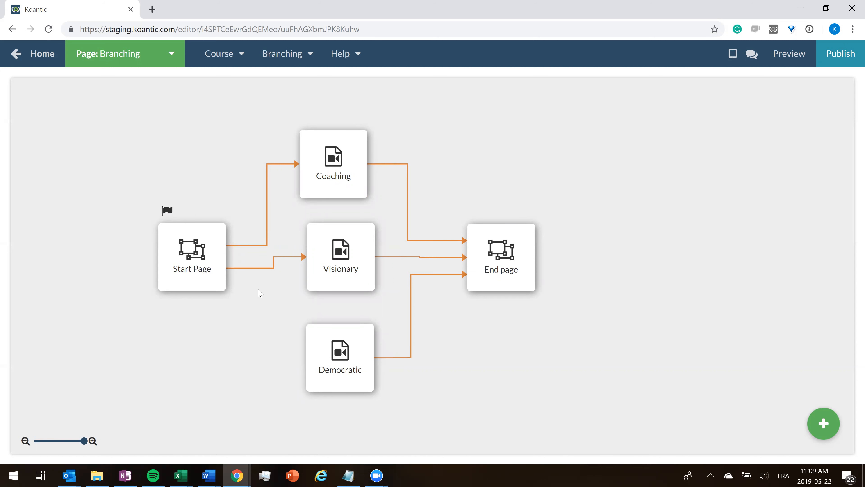
drag(234, 259, 323, 379)
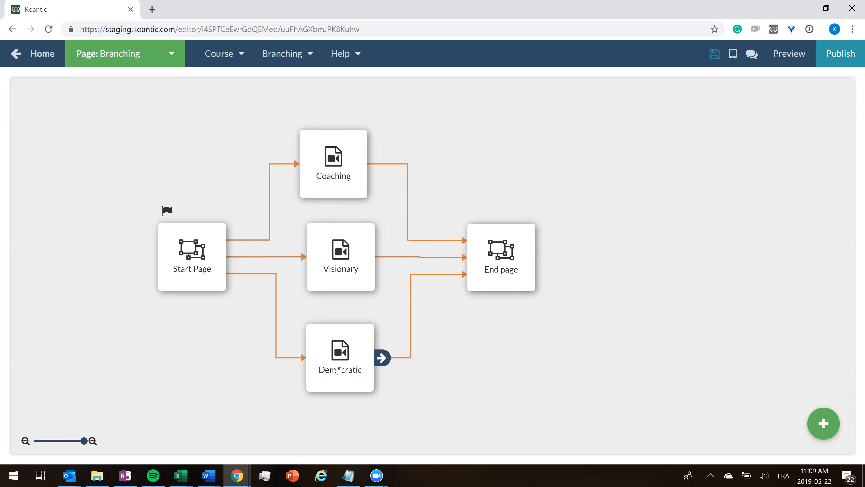
Open the Start Page and insert the "Six Styles of Leadership" wheel image from My Images, enlarged to the slide's full height
click(215, 259)
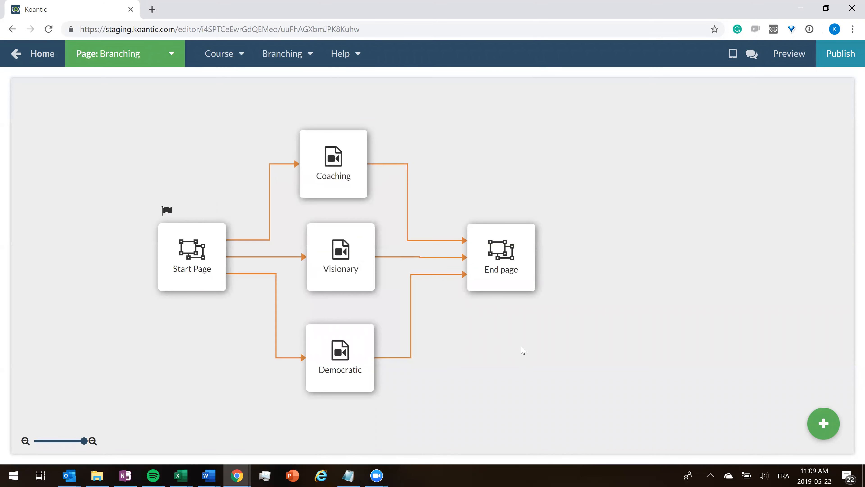
mouse_move(202, 262)
double_click(202, 261)
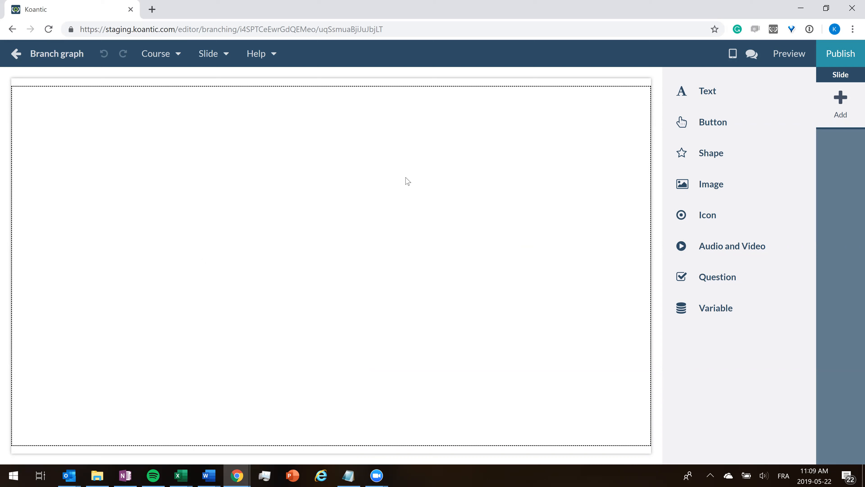
click(709, 190)
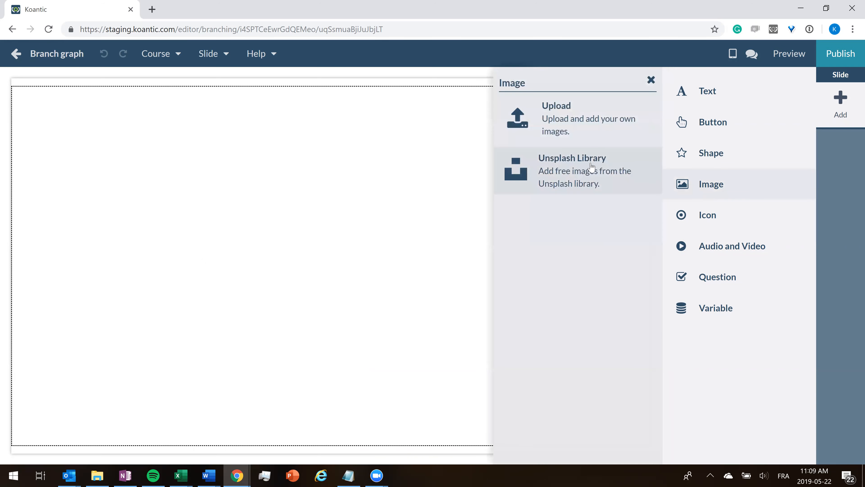
click(568, 127)
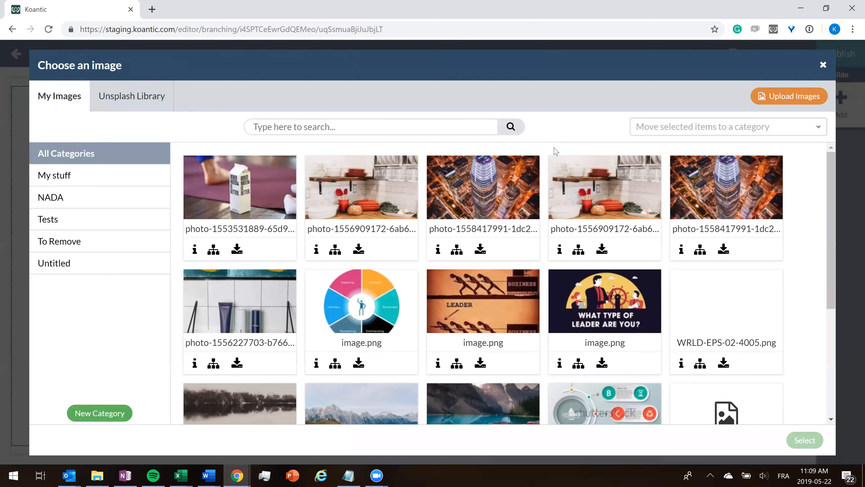
click(372, 303)
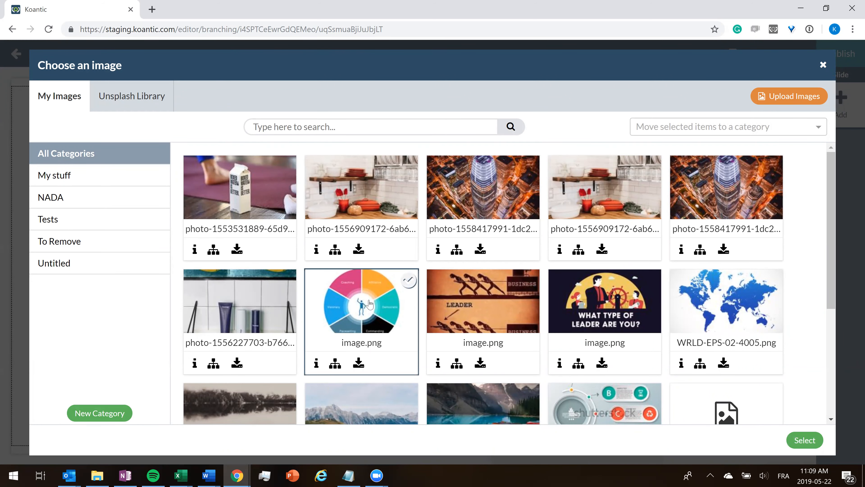
double_click(370, 303)
drag(289, 250, 247, 161)
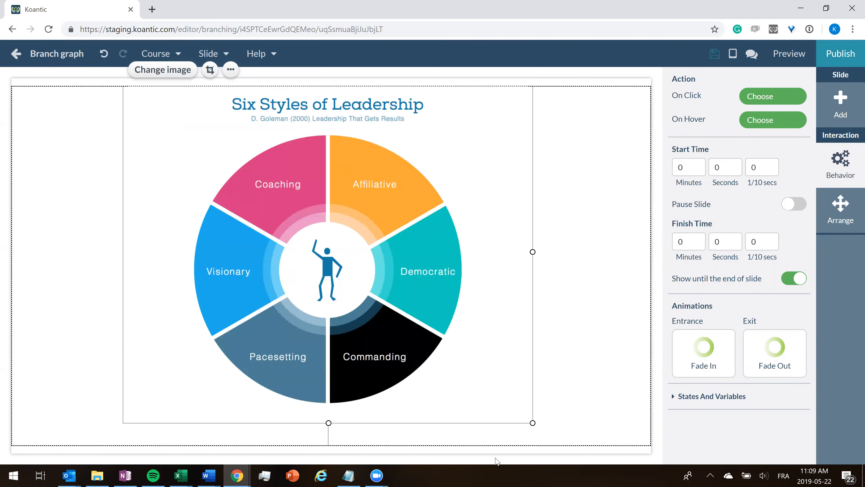
drag(426, 310, 427, 307)
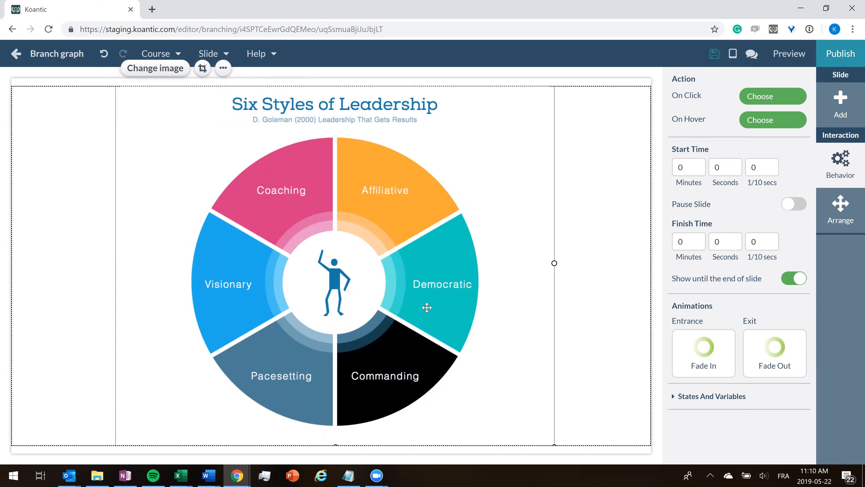
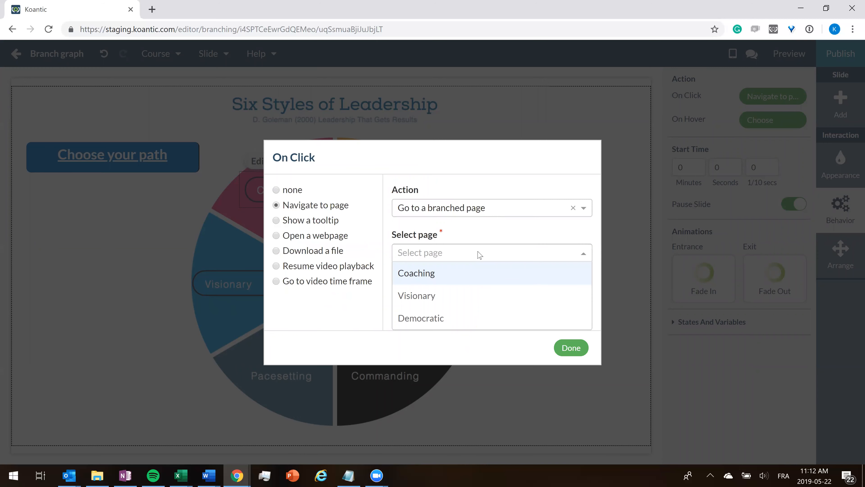
Set the outlined Coaching, Visionary and Democratic buttons to go to their matching branched pages on click
click(469, 272)
click(571, 350)
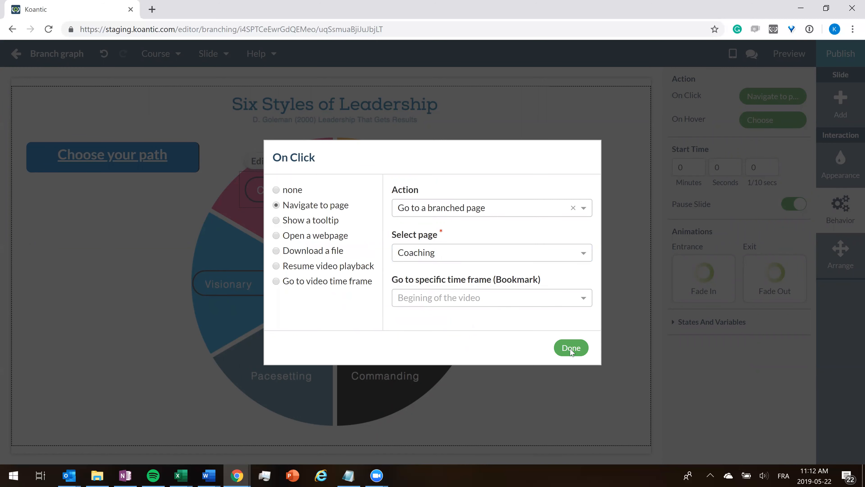
click(236, 281)
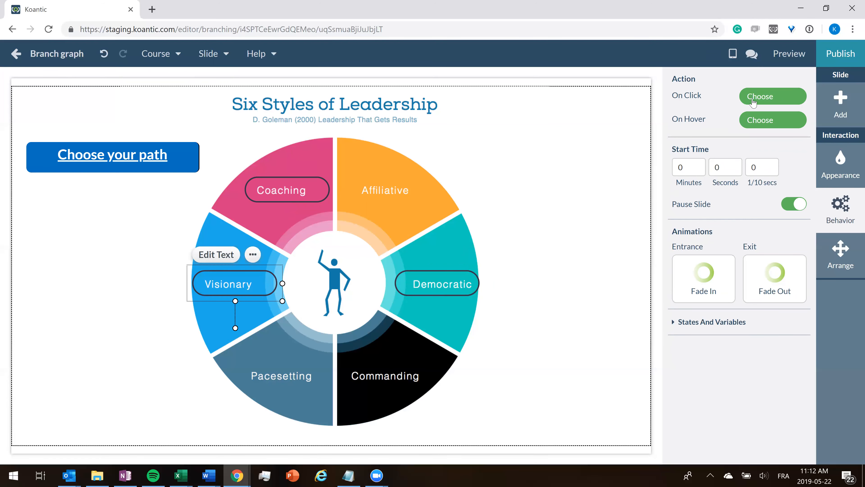
click(753, 102)
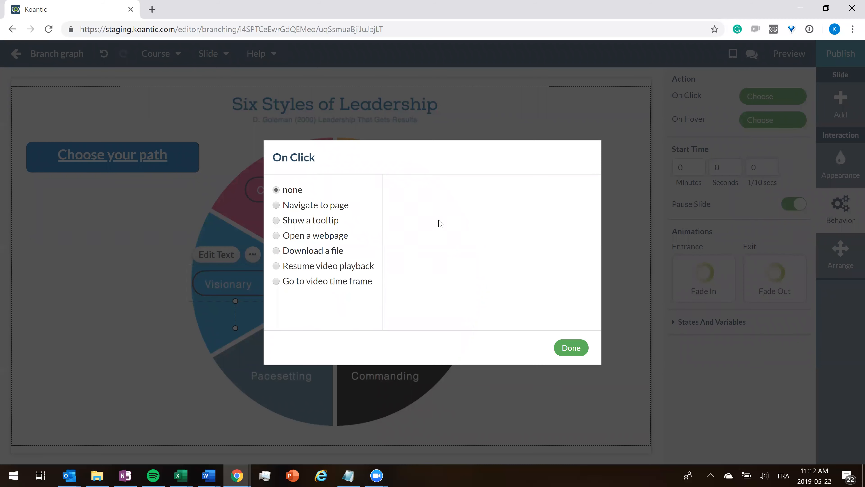
click(460, 258)
click(453, 296)
click(566, 352)
click(561, 357)
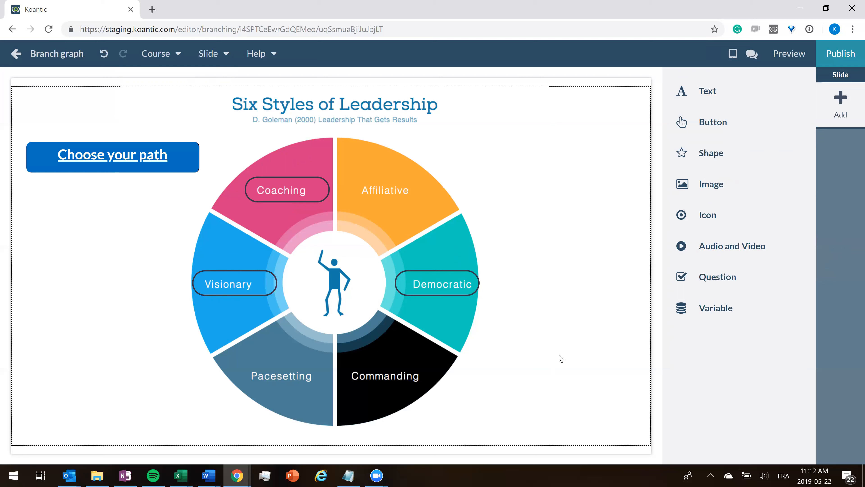
Return to the branch graph, align the Coaching node above Visionary and nudge the End page slightly right
click(57, 57)
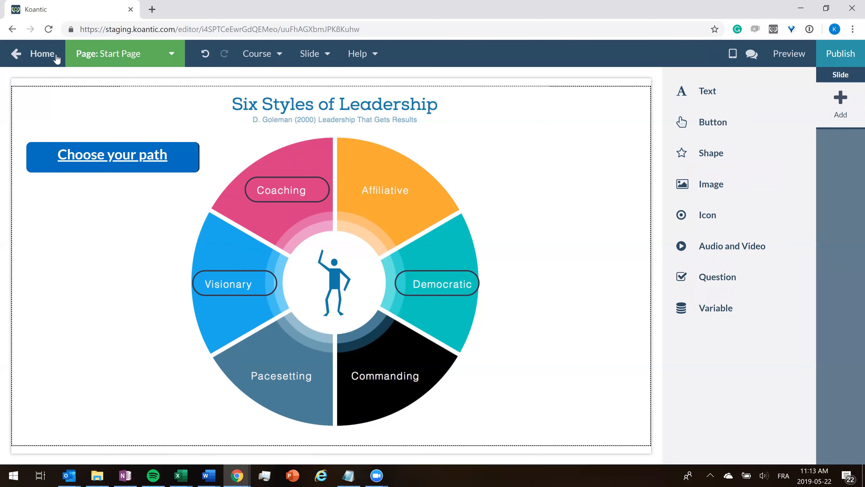
mouse_move(190, 254)
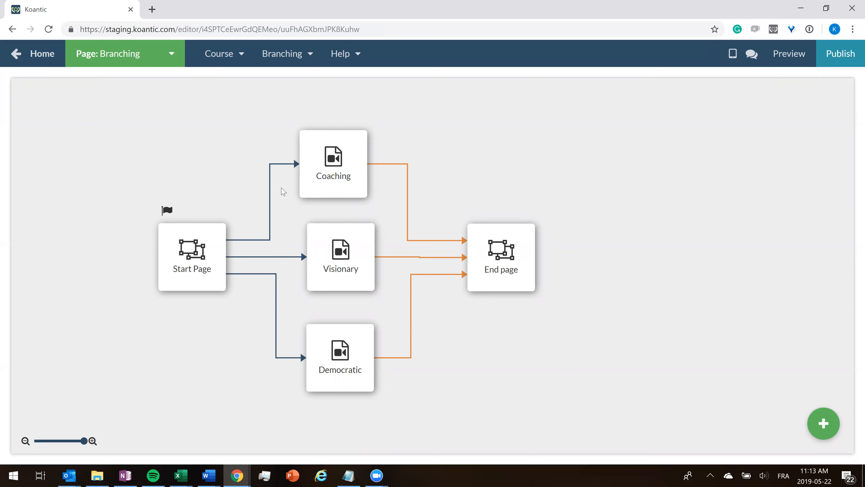
drag(319, 167, 326, 166)
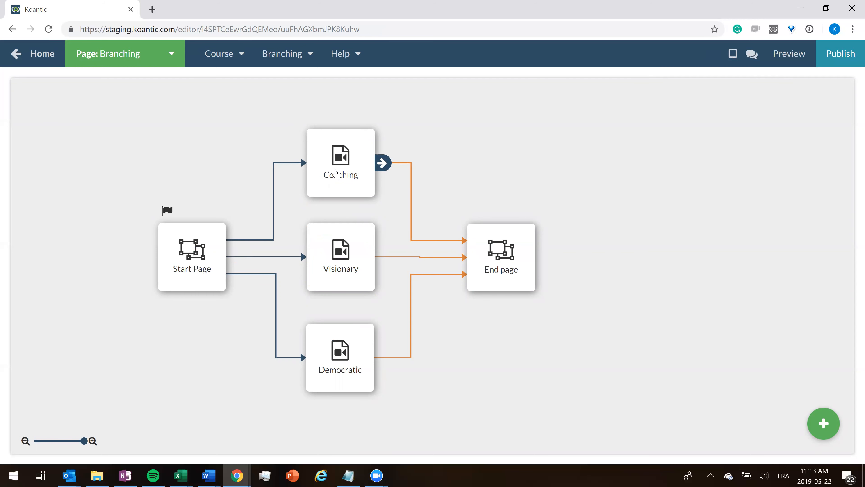
drag(513, 271, 518, 273)
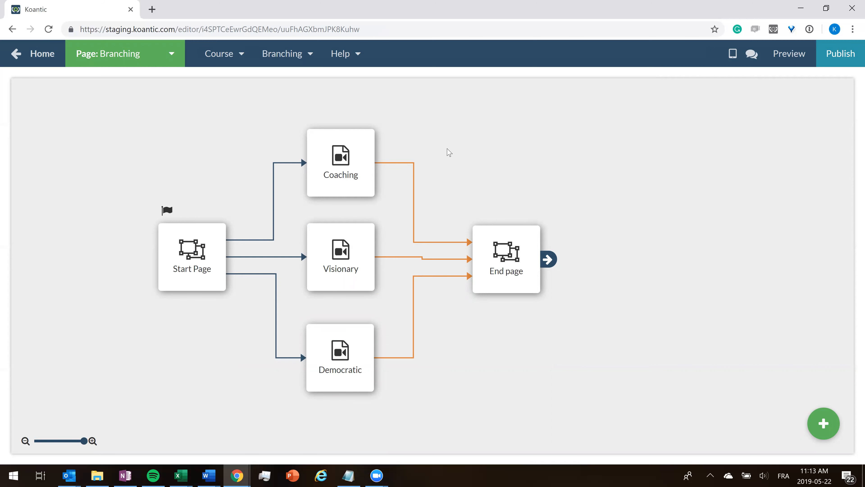
Link the Coaching, Visionary and Democratic pages back to the Start Page and spread the three nodes farther apart vertically
mouse_move(383, 167)
drag(383, 167, 162, 260)
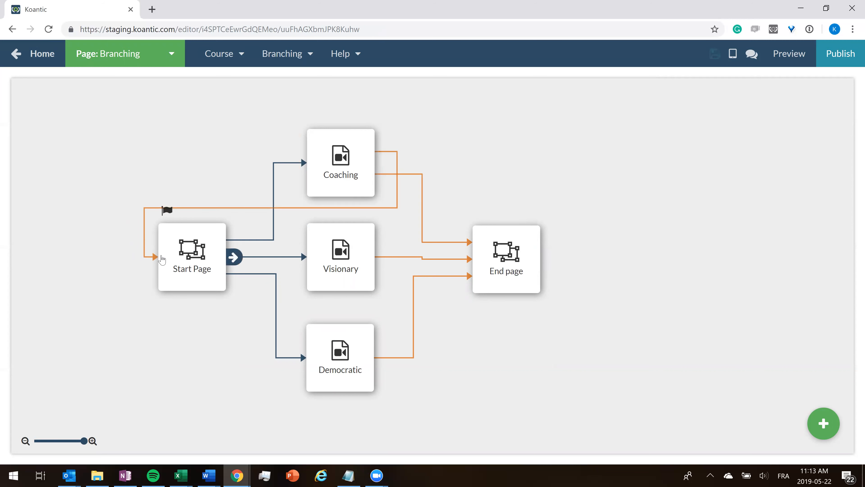
drag(345, 179, 346, 170)
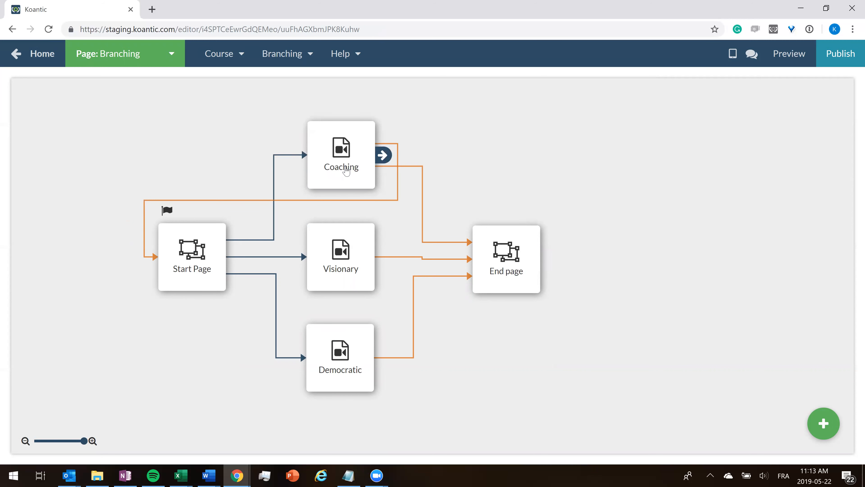
drag(383, 257, 166, 258)
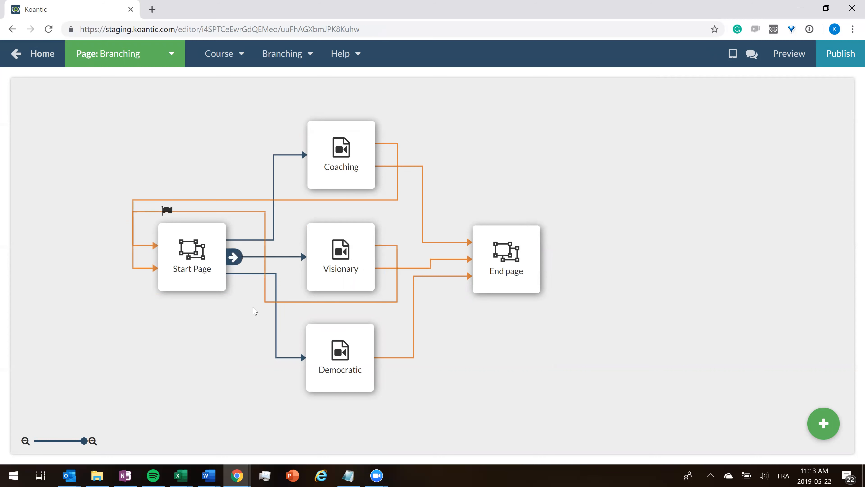
drag(382, 357, 159, 261)
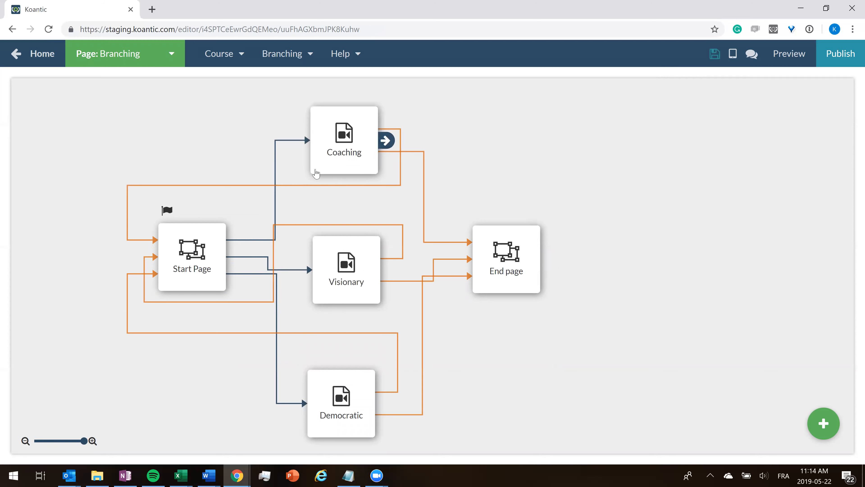
mouse_move(339, 165)
mouse_move(183, 261)
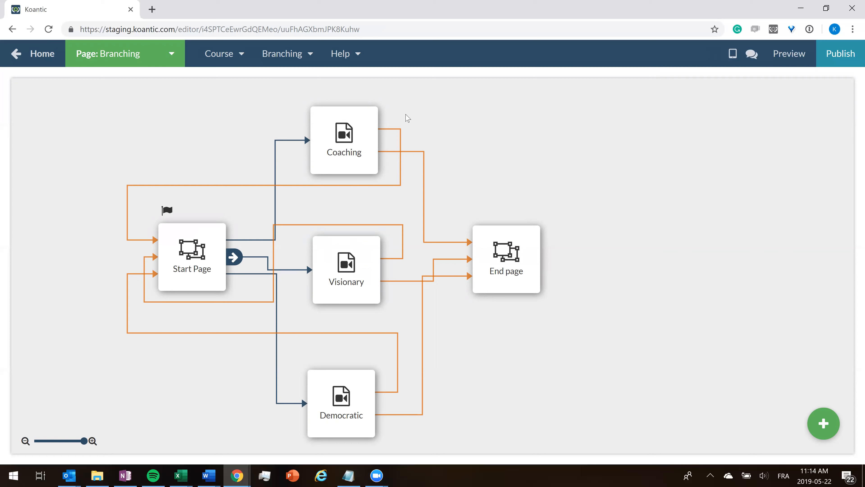
double_click(357, 141)
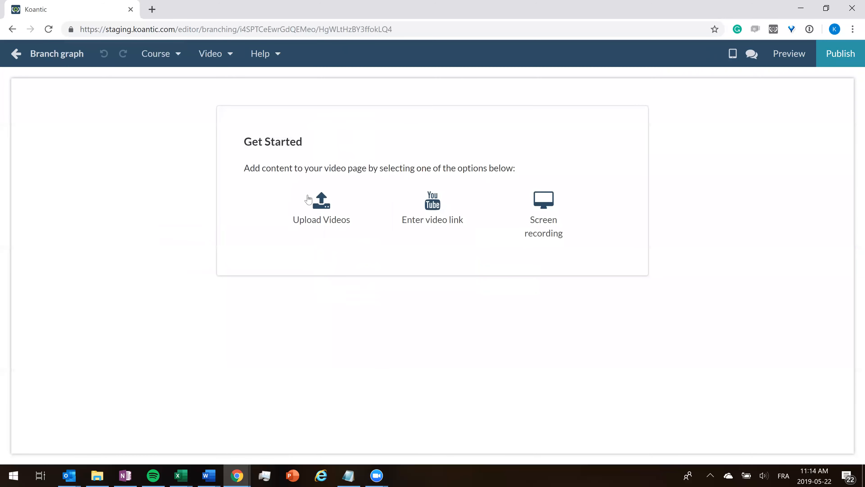
click(319, 216)
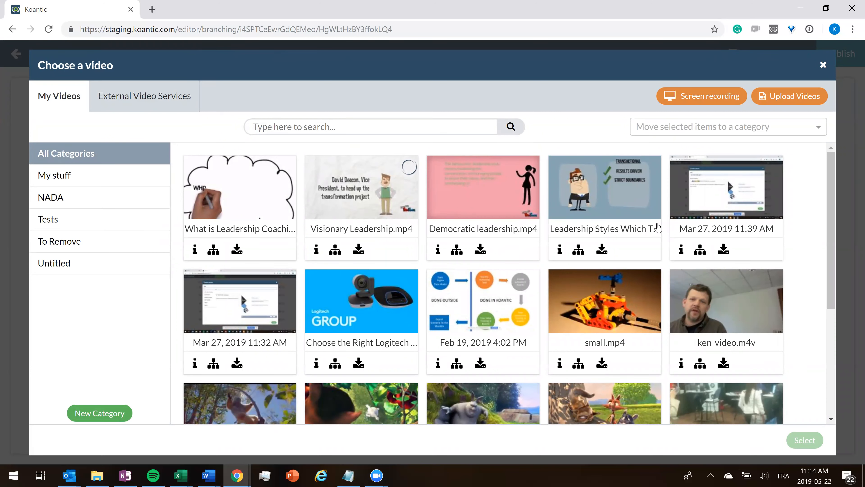
mouse_move(829, 211)
mouse_down()
mouse_move(829, 228)
mouse_move(829, 198)
mouse_up()
click(822, 66)
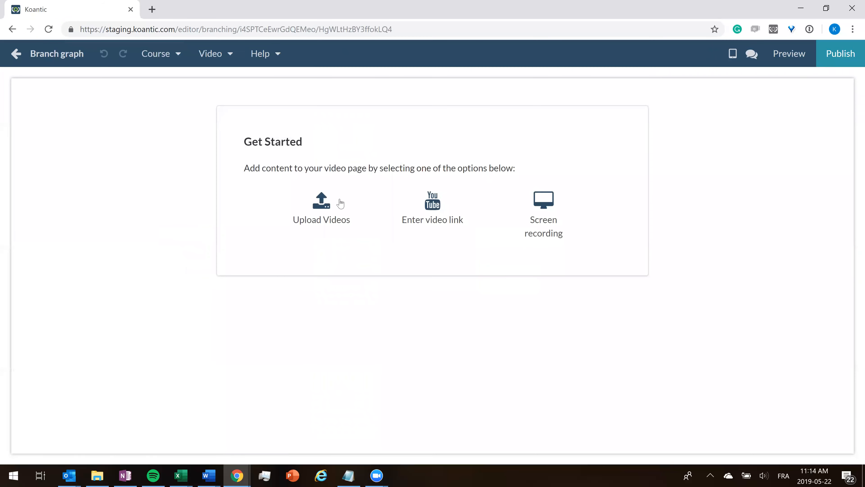
click(55, 60)
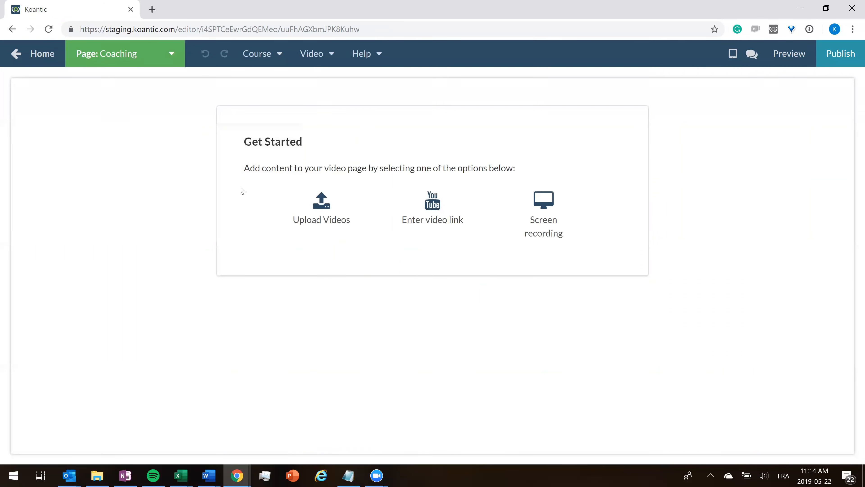
Open the Coaching page, insert the "What is Leadership Coaching" video from My Videos and pause its playback
double_click(360, 156)
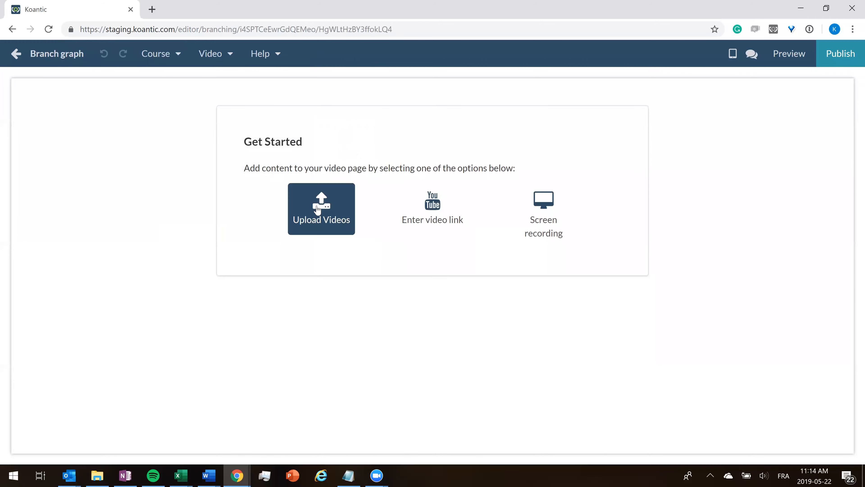
click(319, 208)
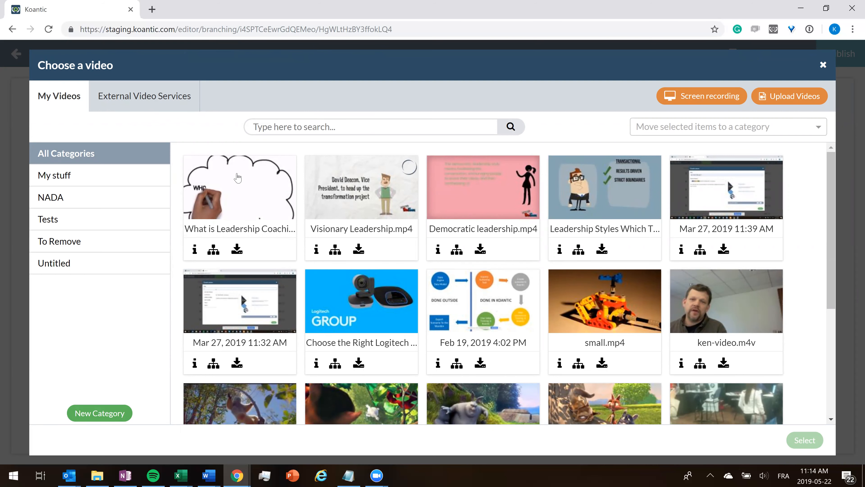
double_click(229, 180)
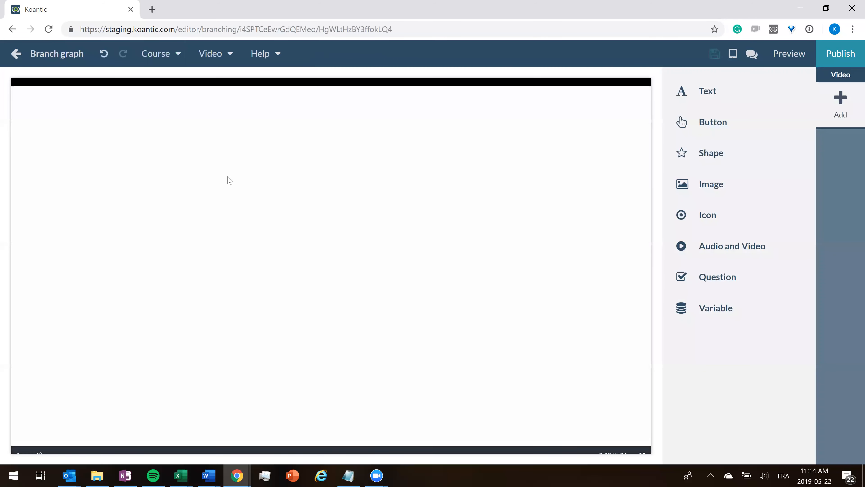
click(19, 444)
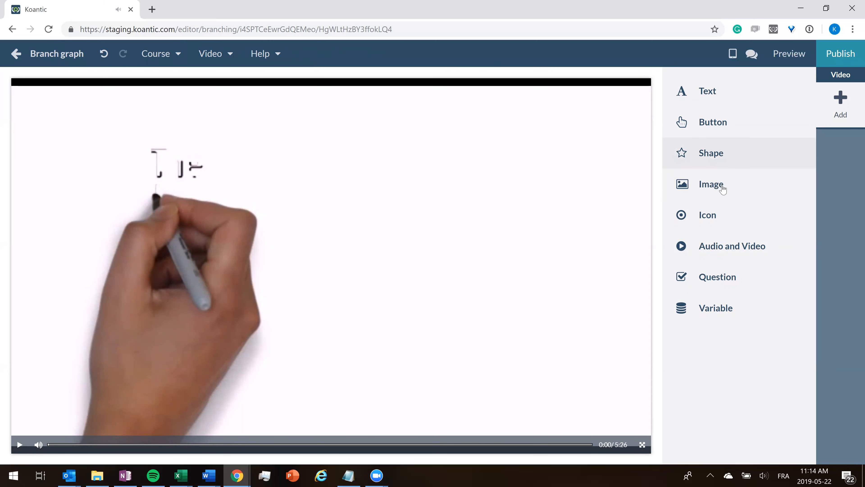
Search the full icon library for "home" and insert the house icon from the Buildings category onto the Coaching video
click(721, 223)
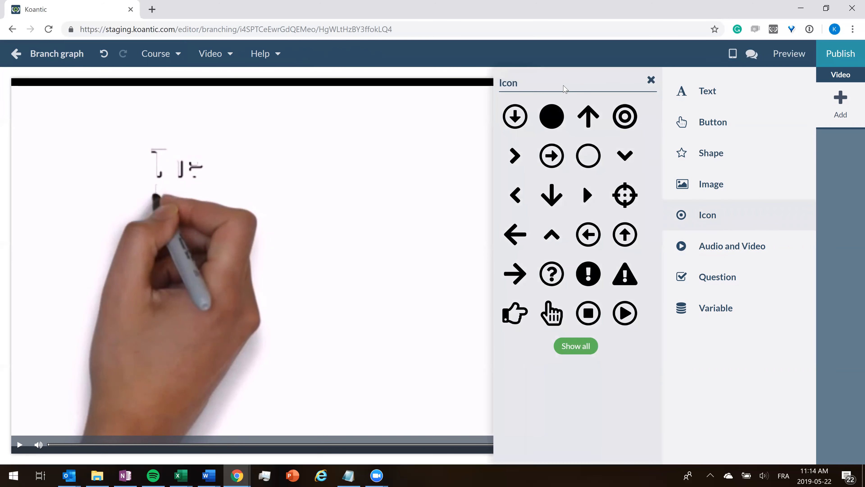
click(582, 345)
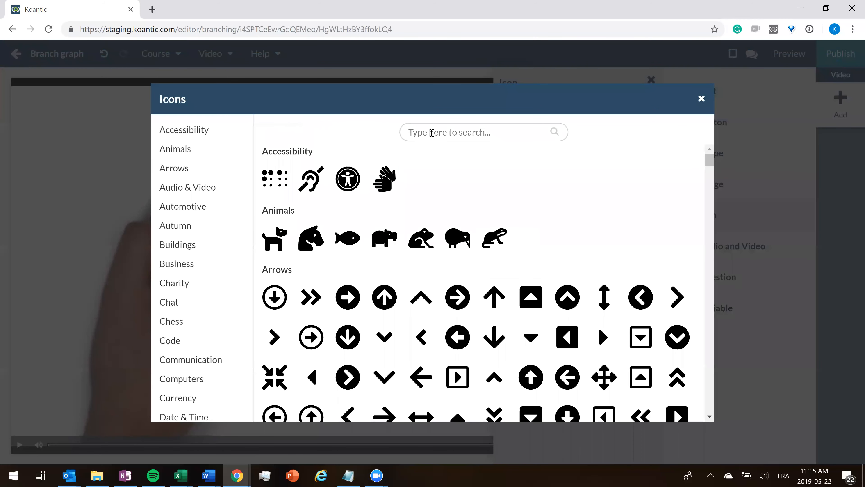
click(431, 133)
text(home)
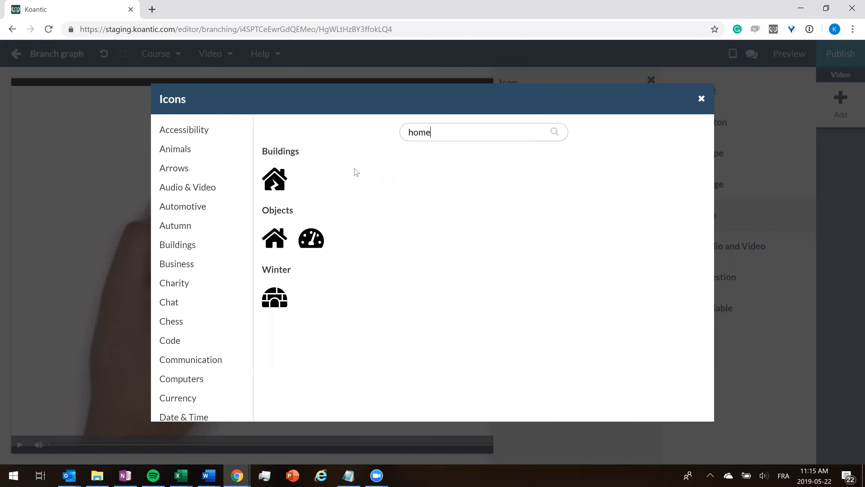
click(275, 180)
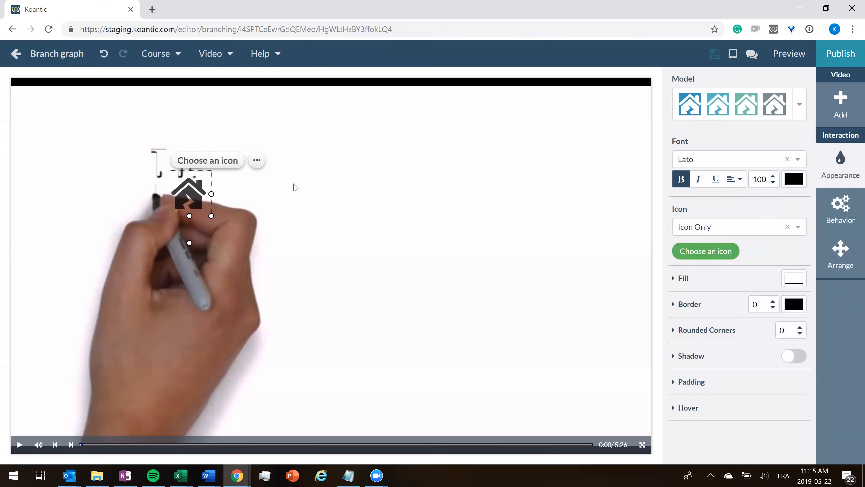
Move the house icon to the video's upper-left corner, apply the blue filled model and shrink it slightly
drag(175, 186, 50, 123)
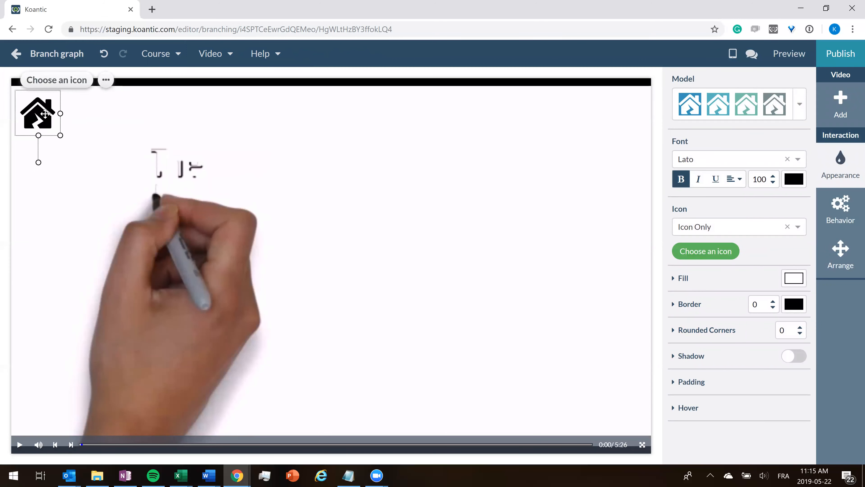
click(685, 111)
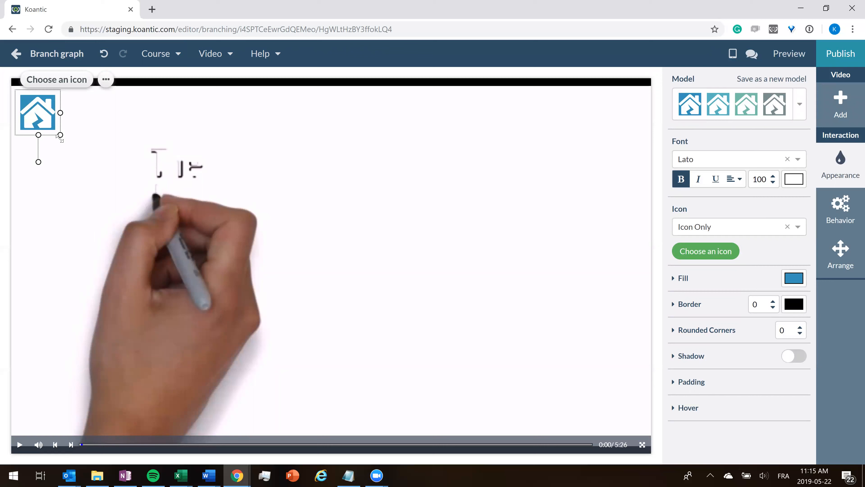
drag(42, 115, 42, 111)
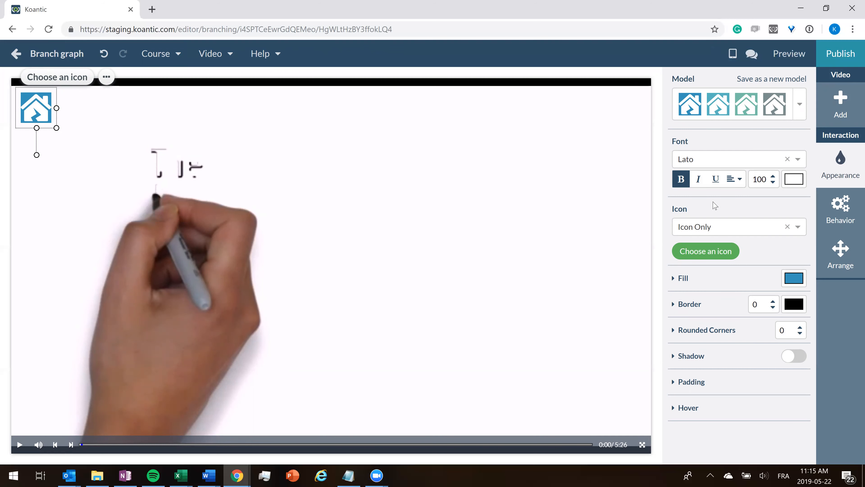
Set the house icon's on-click action to navigate to the branched Start Page, then deselect the icon
click(837, 215)
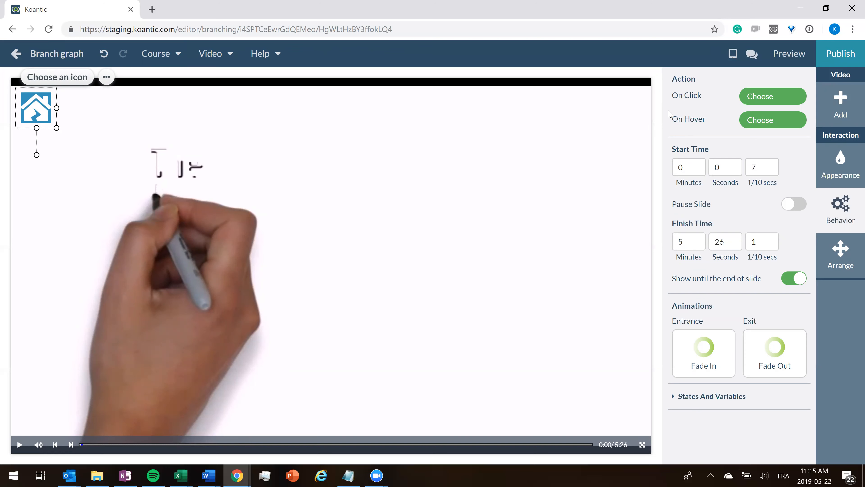
click(774, 98)
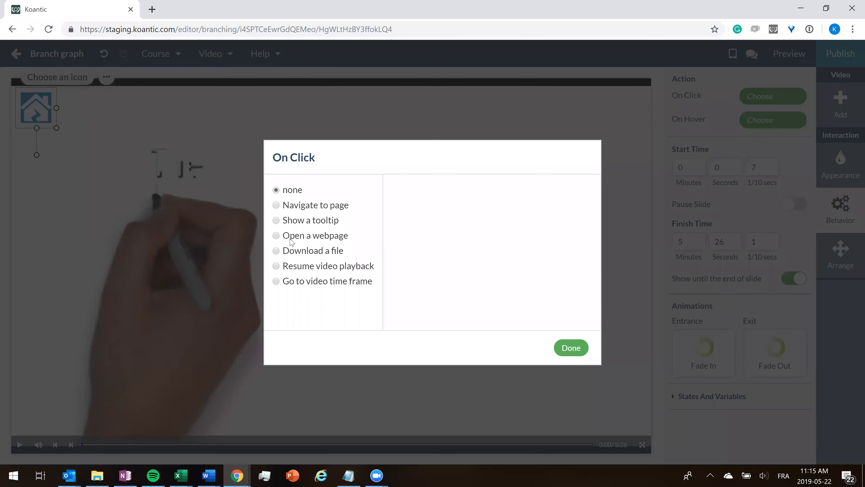
click(299, 206)
click(453, 254)
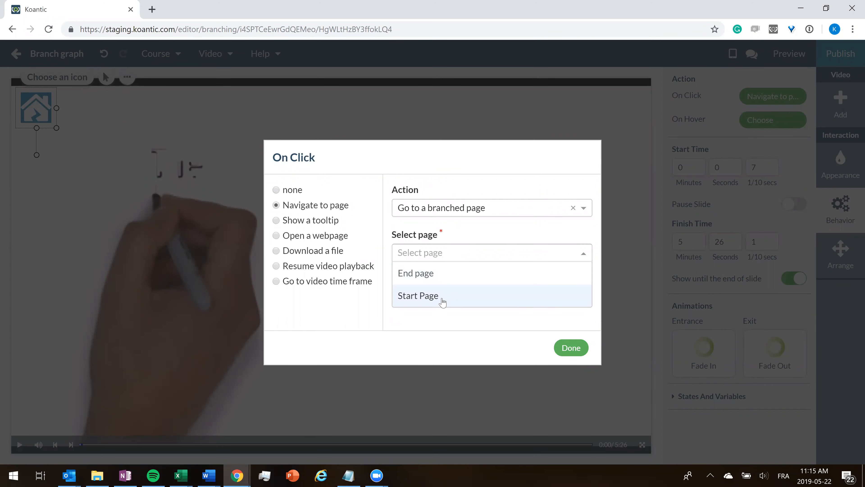
click(442, 296)
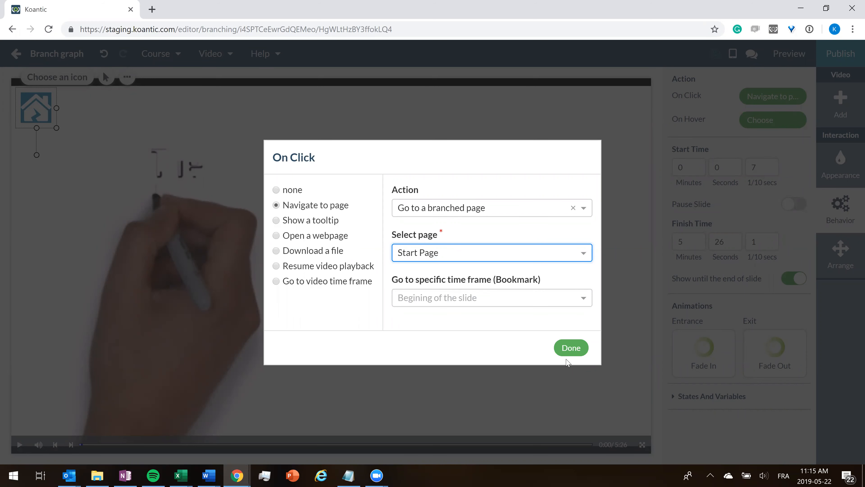
click(572, 351)
click(555, 338)
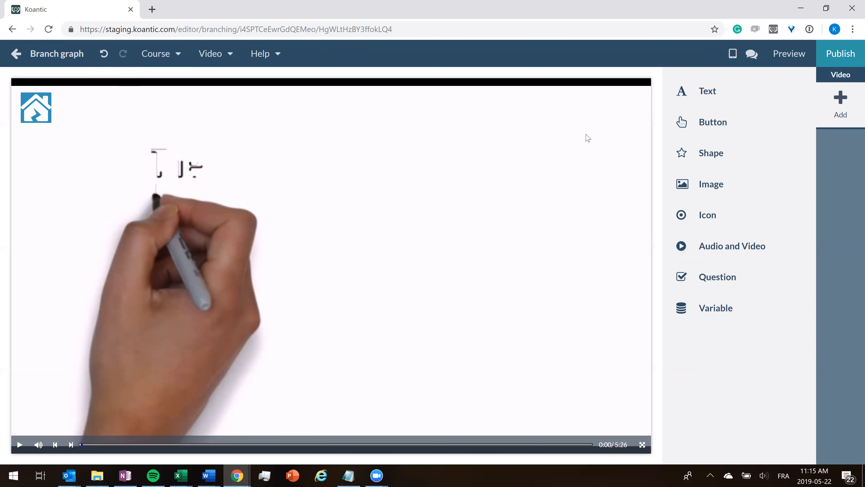
Preview the course, follow the Coaching path from the wheel and play its video to check the house icon
click(790, 56)
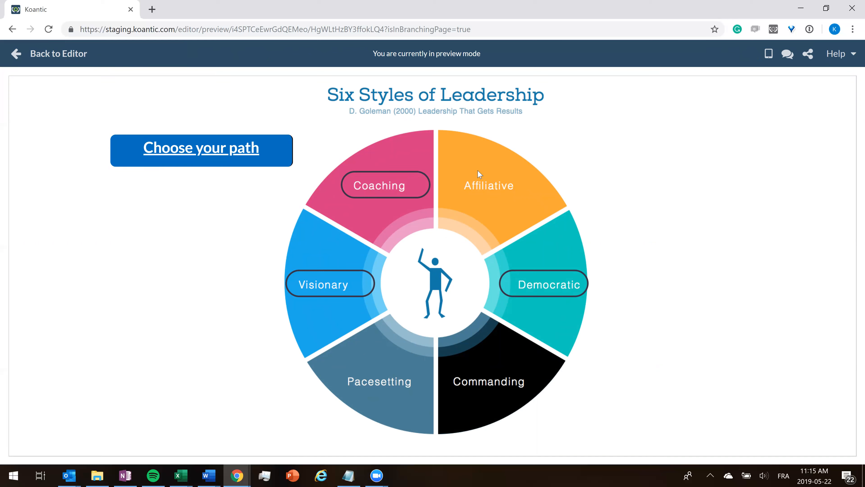
click(380, 189)
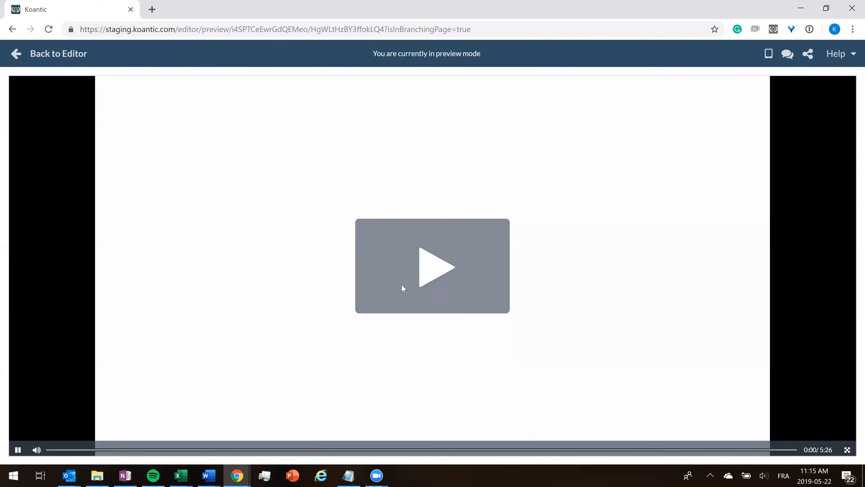
click(400, 288)
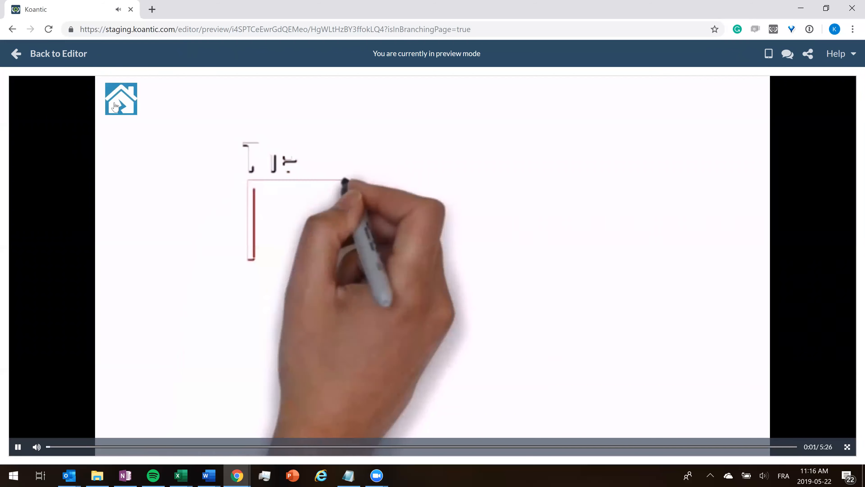
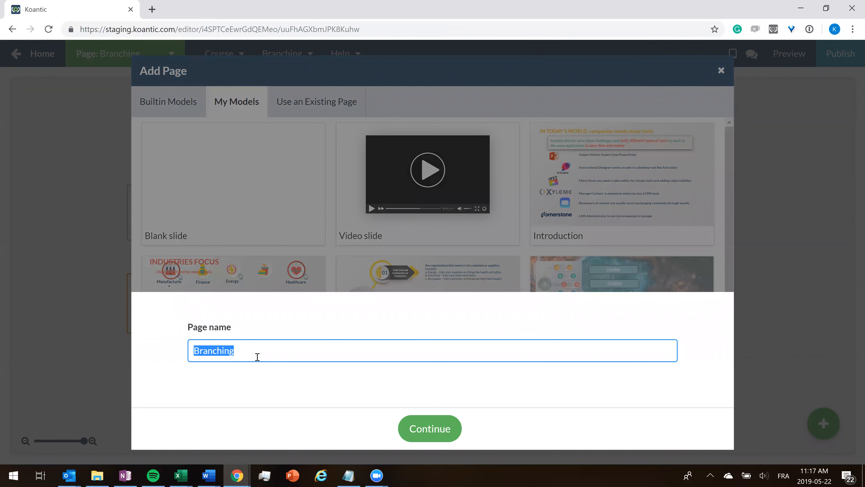
Name the new branching page "Question Branching" and create it
text(Quesetion)
key(BackSpace)
key(BackSpace)
key(BackSpace)
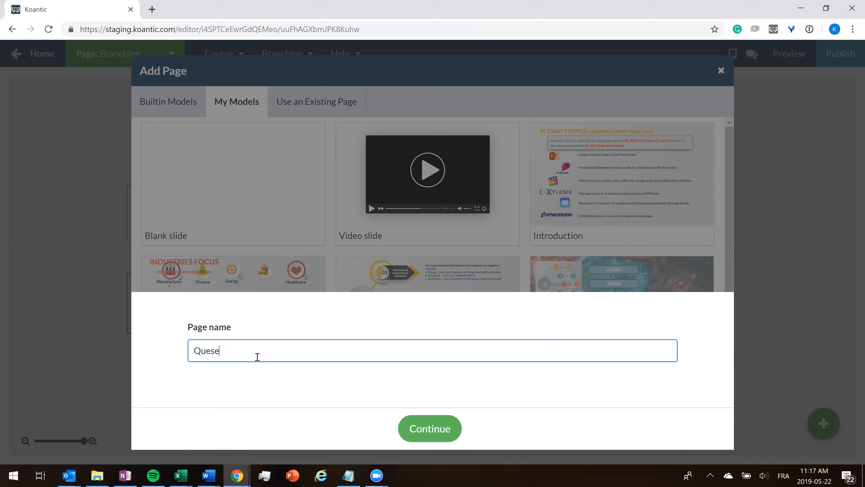
text(ranching)
click(417, 428)
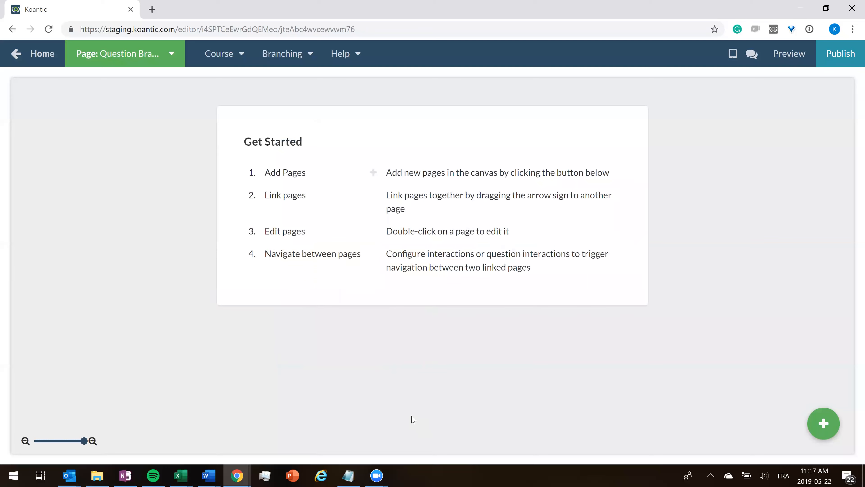
Add a Video slide page to the empty Question Branching canvas
click(827, 428)
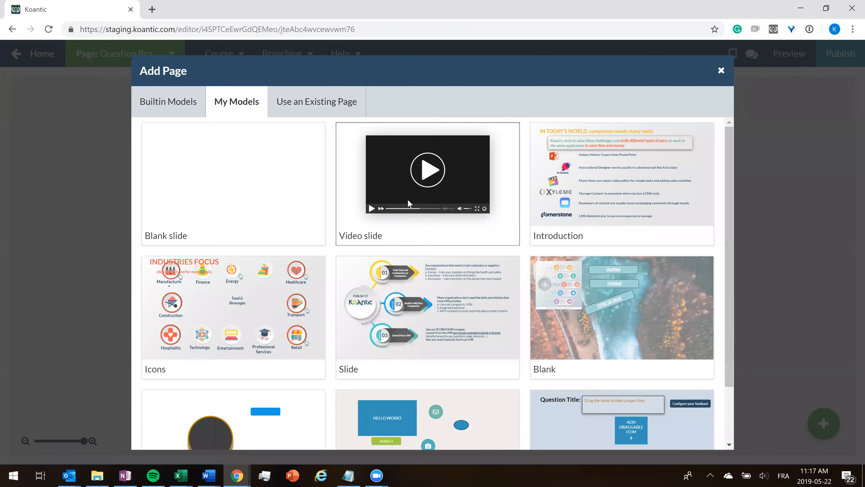
click(407, 199)
click(439, 426)
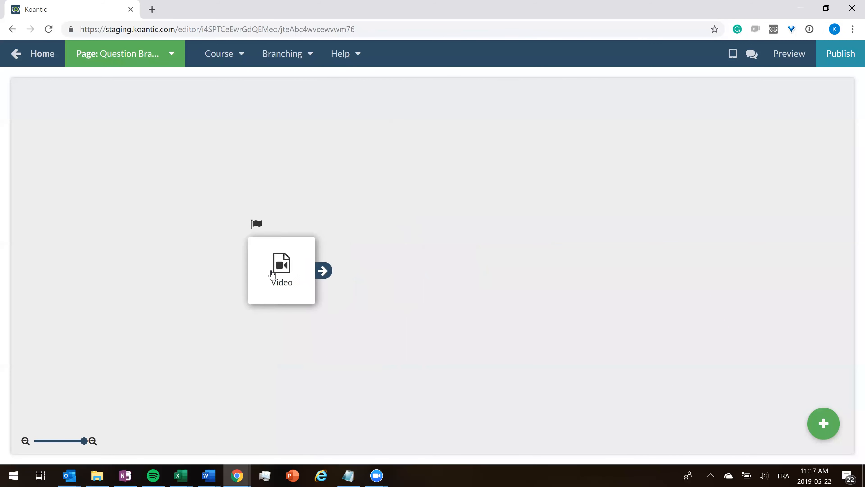
Add a page based on the builtin Section title model, keeping the name "Section title"
click(825, 428)
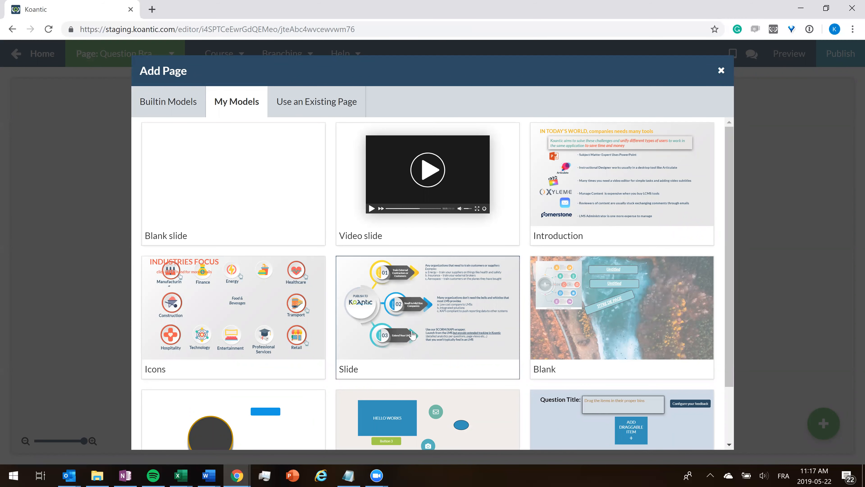
click(169, 113)
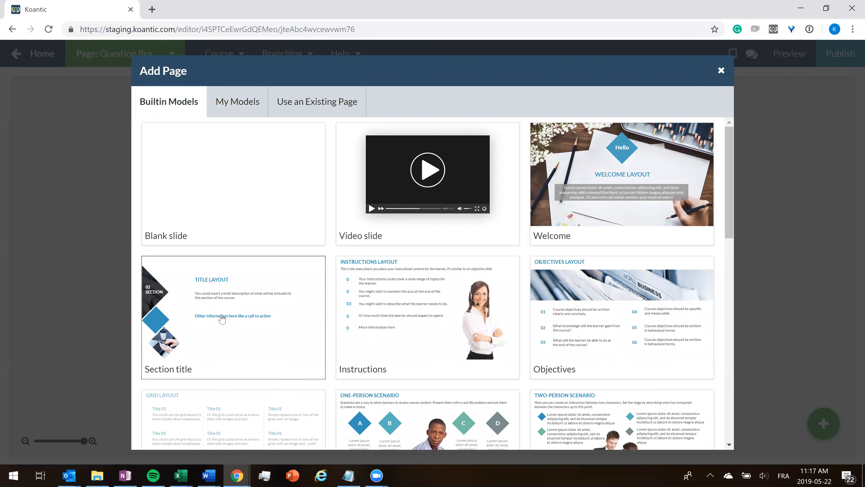
click(222, 318)
click(431, 434)
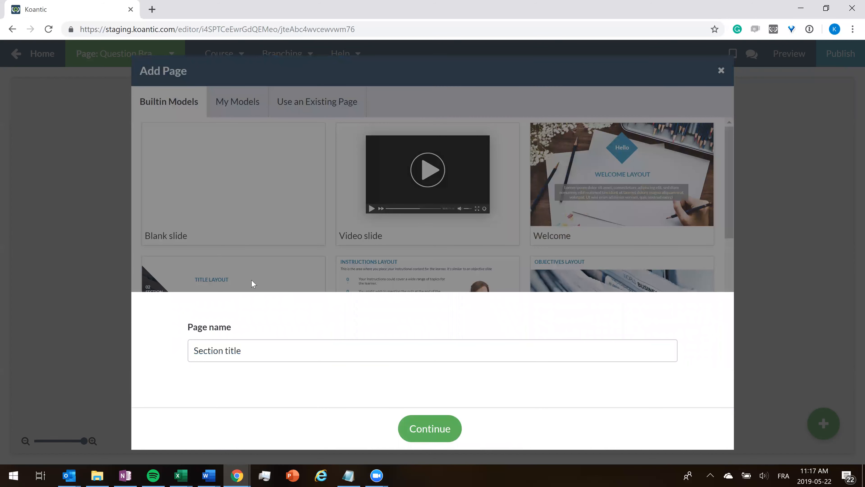
Move the Section title node up beside the Video node, duplicate it and place the copy directly below
drag(425, 278, 411, 219)
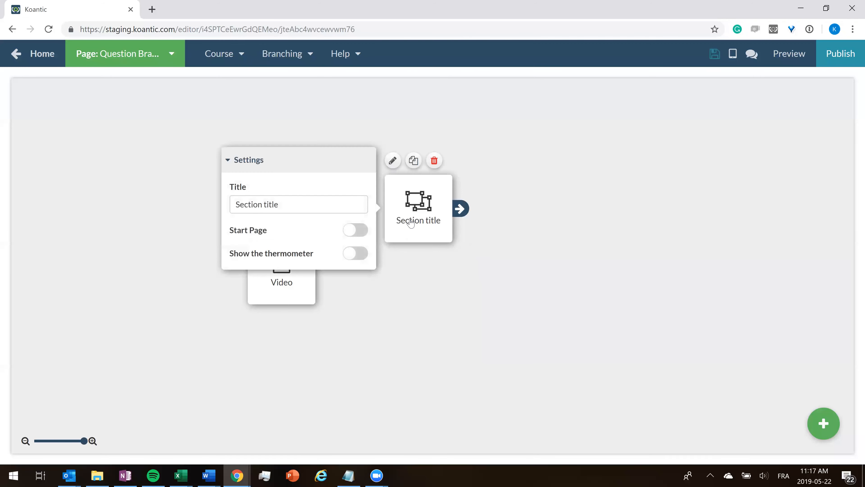
mouse_move(411, 217)
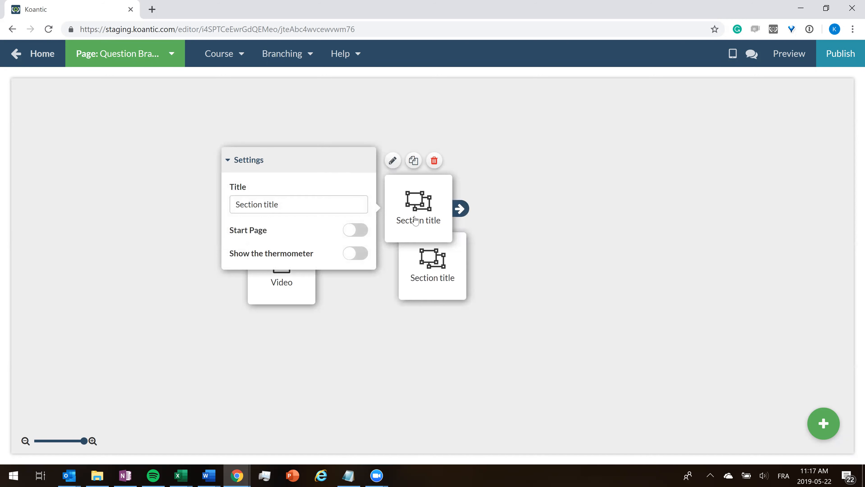
drag(437, 285, 430, 343)
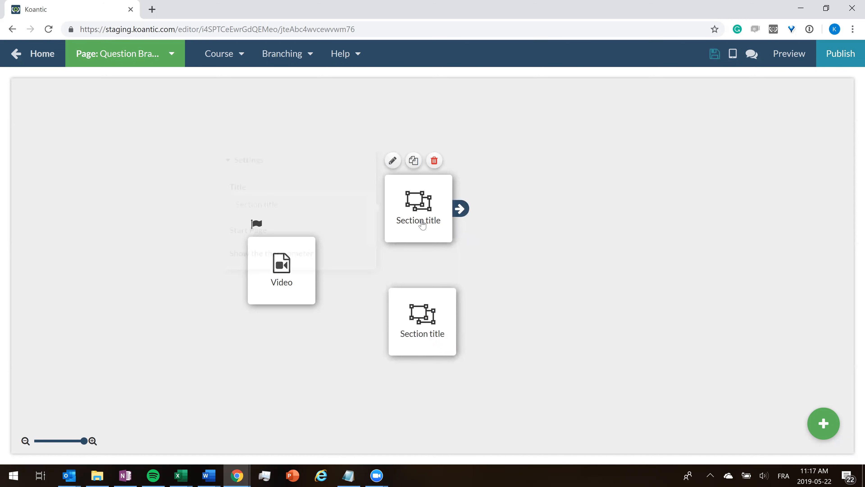
Rename the upper Section title page "Good Answer" and the lower one "Bad Answer"
drag(296, 200, 202, 211)
text(Good )
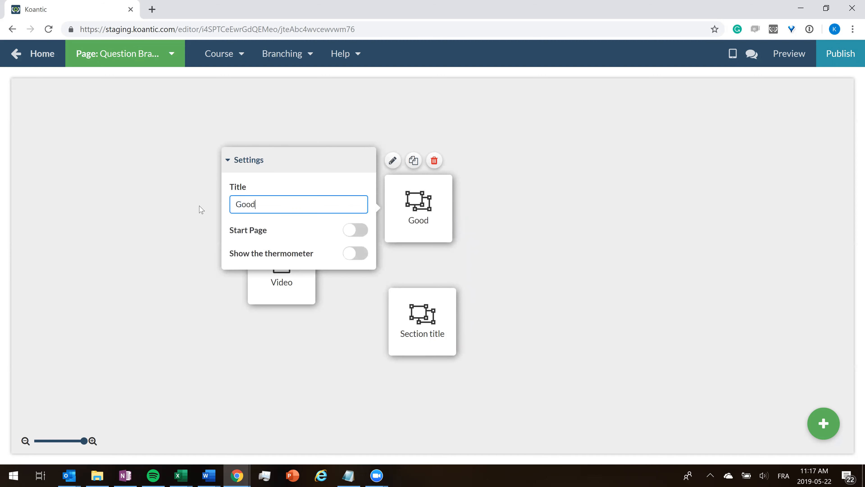
text(Answer)
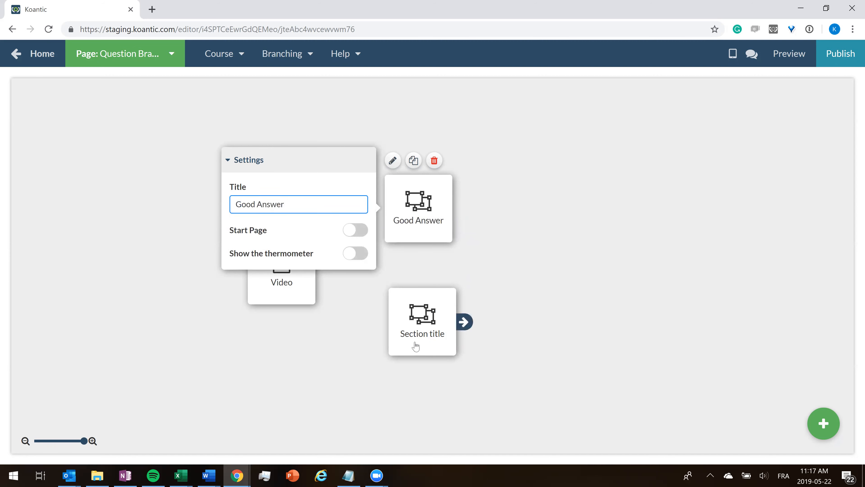
click(414, 335)
drag(300, 319, 237, 317)
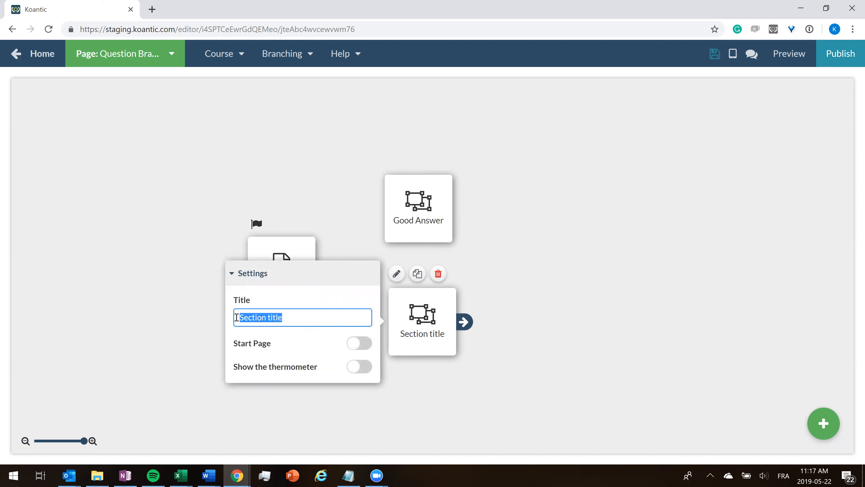
text(Bad A)
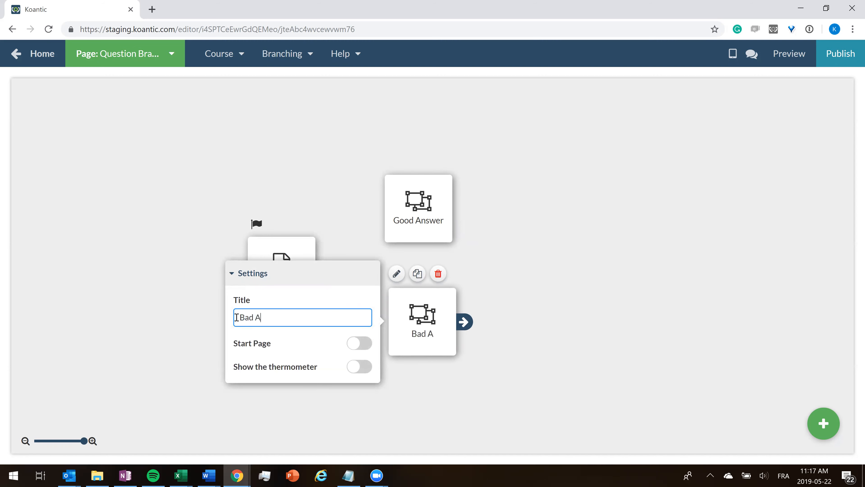
text(nswer)
click(636, 271)
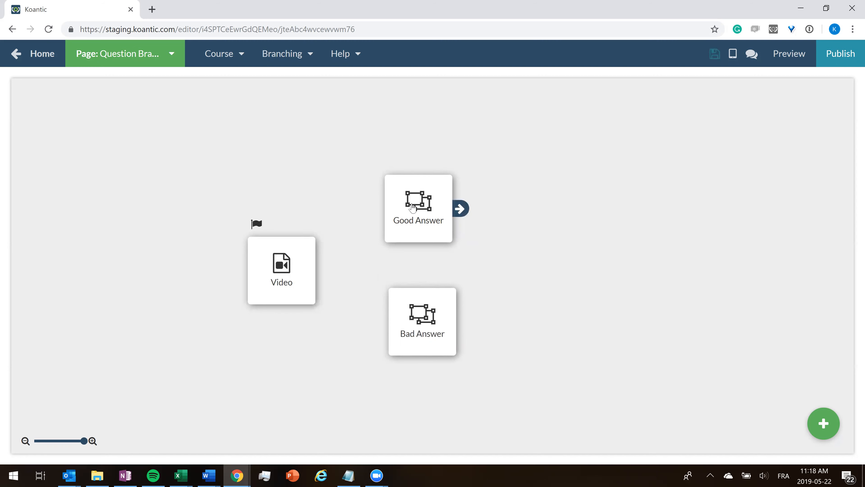
On the Good Answer page, change the title to "CONGRATS YOUR DID WELL", widen its text box to fit and return to the branch graph
click(429, 212)
double_click(430, 212)
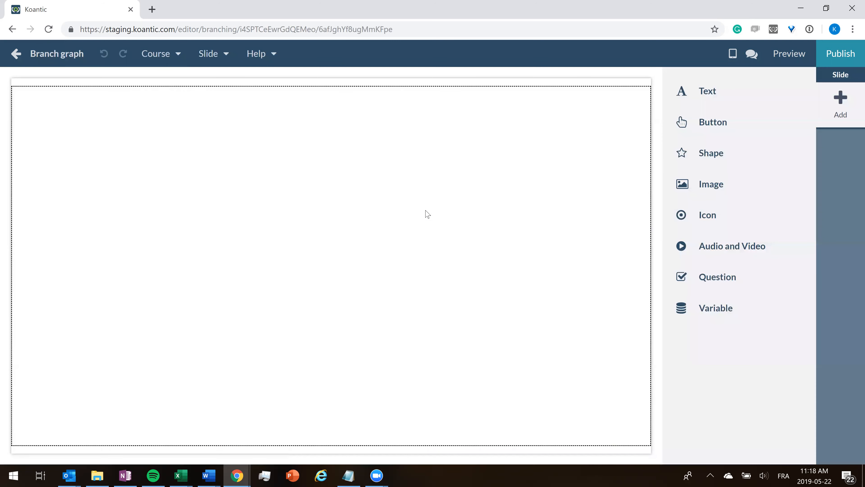
click(272, 170)
click(272, 170)
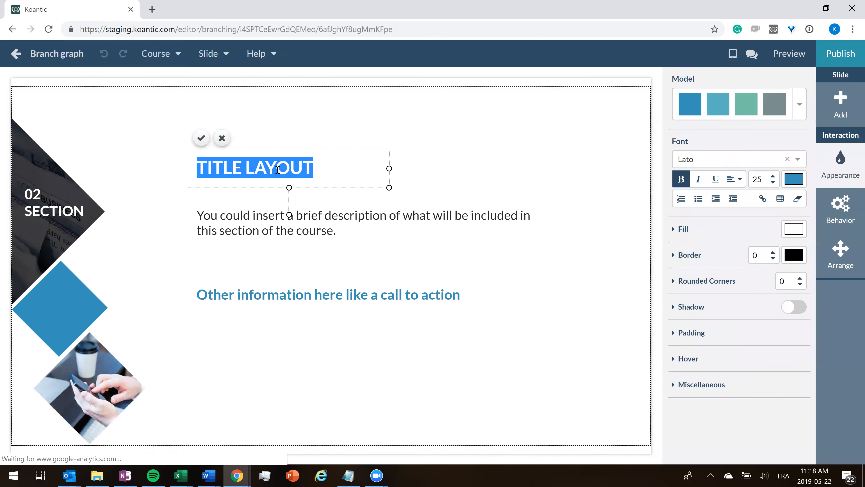
text(CONGRATS)
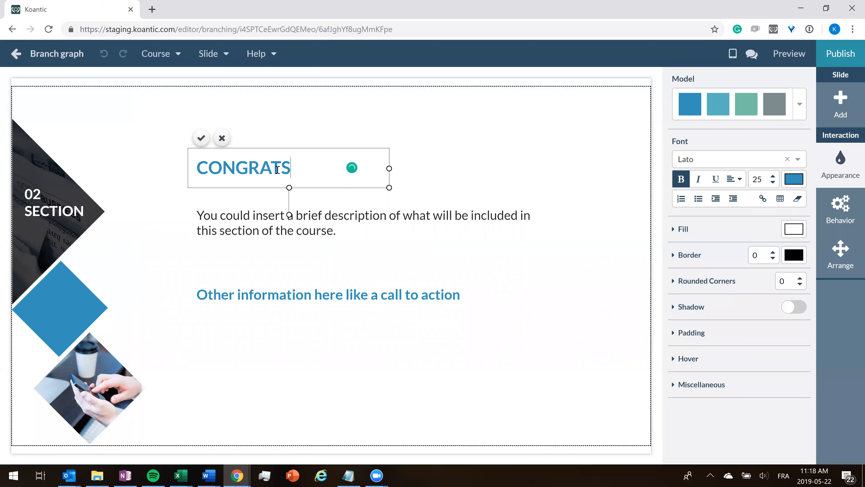
text( YOUR DID WELL)
drag(389, 167, 471, 169)
text(.)
click(325, 242)
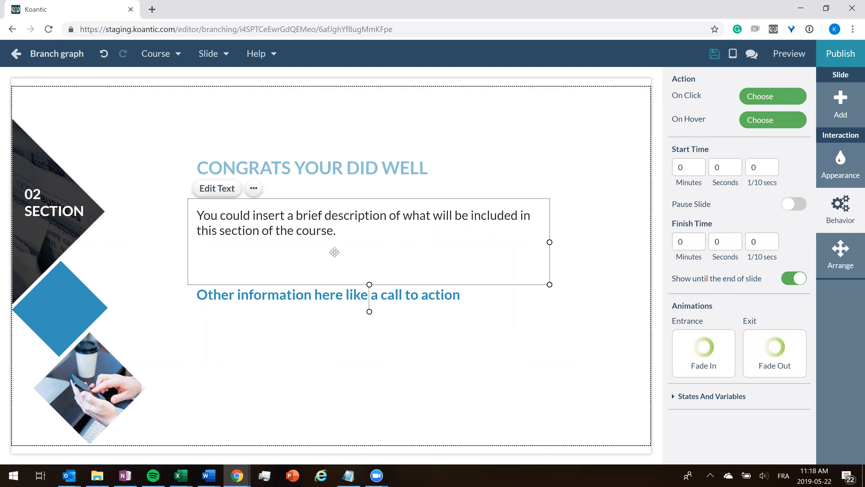
click(57, 53)
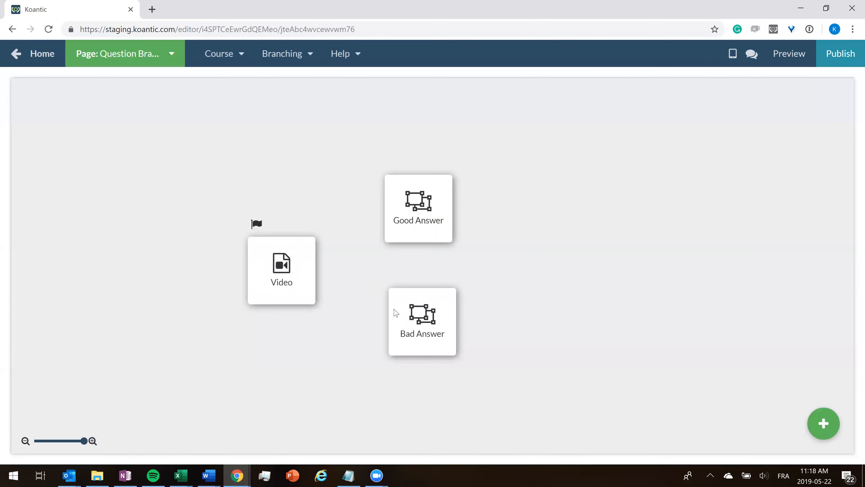
On the Bad Answer page, change the title to "SORRY you chose the wrong answer", enlarge its text box and return to the branch graph
double_click(419, 316)
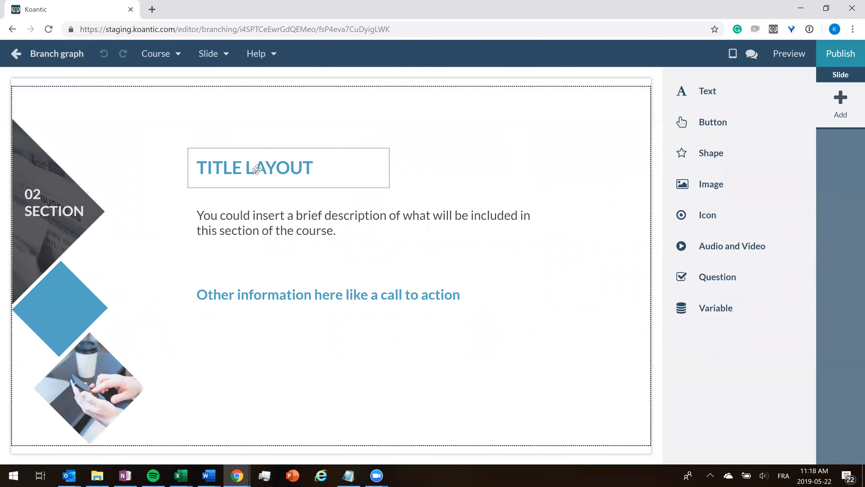
double_click(283, 173)
text(SORR)
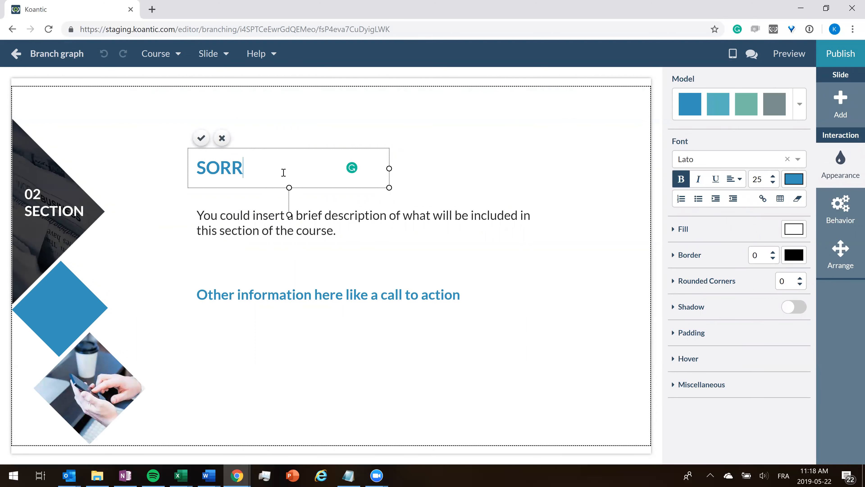
text(Y you chose )
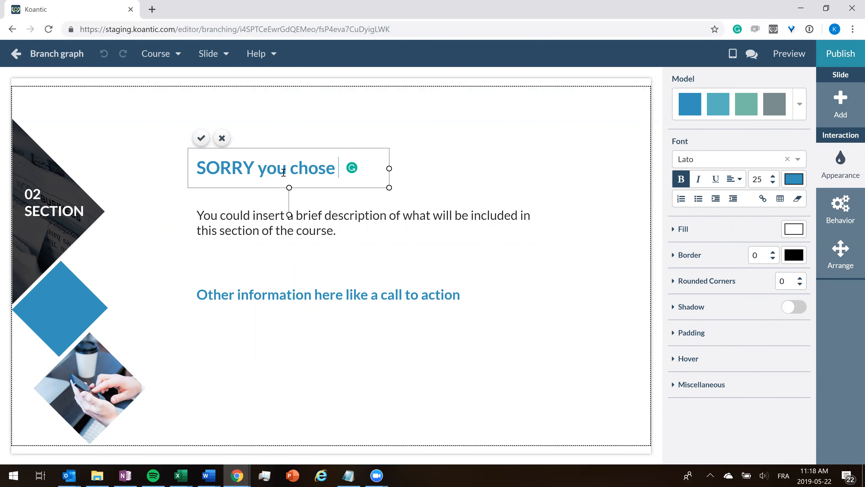
text(the wrong answer)
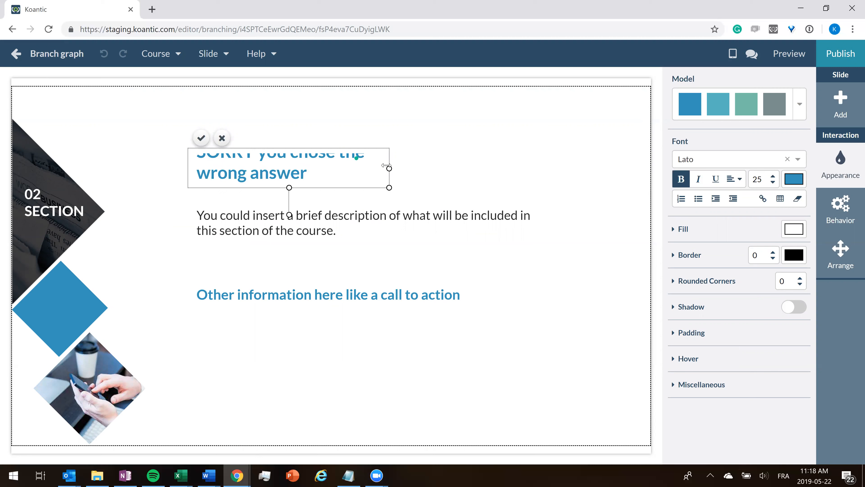
drag(390, 166, 489, 201)
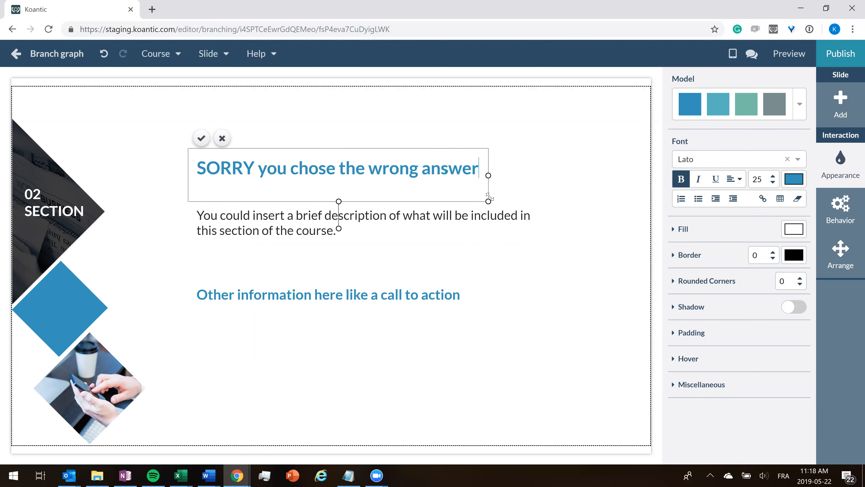
click(508, 250)
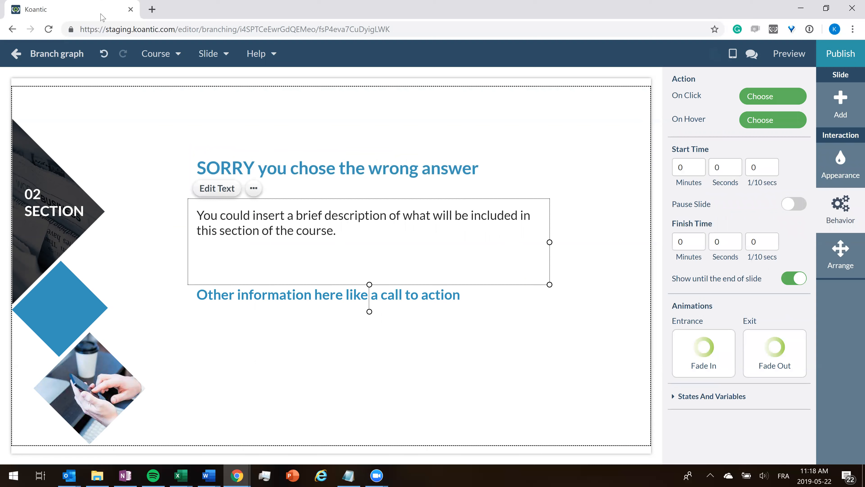
click(65, 58)
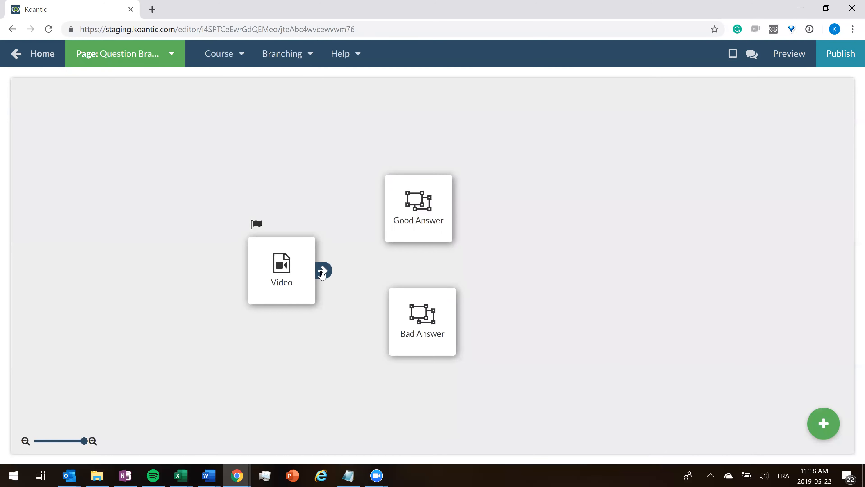
Link the Video page to both the Good Answer and Bad Answer pages
drag(322, 275, 385, 218)
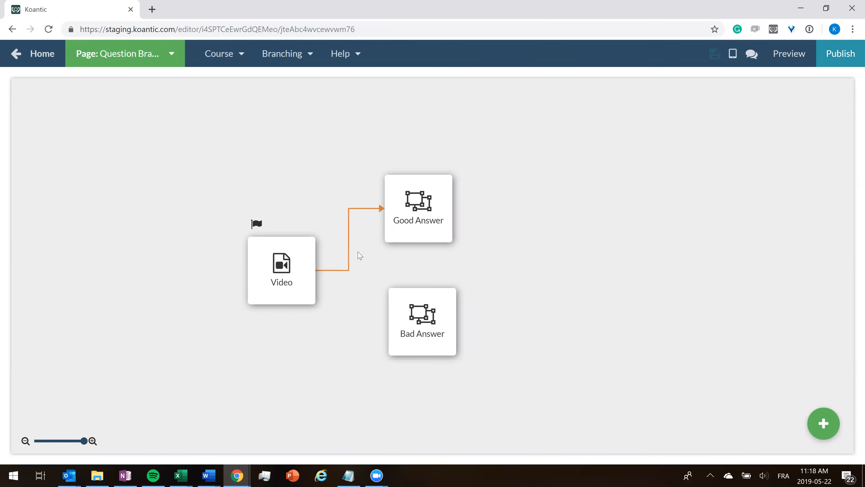
drag(326, 274, 423, 343)
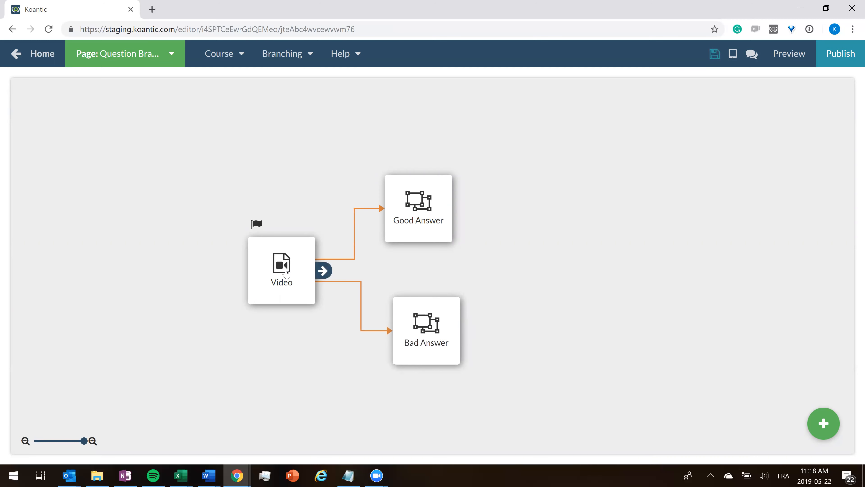
Open the Video page and insert the gray rabbit clip from My Videos
double_click(285, 272)
click(323, 213)
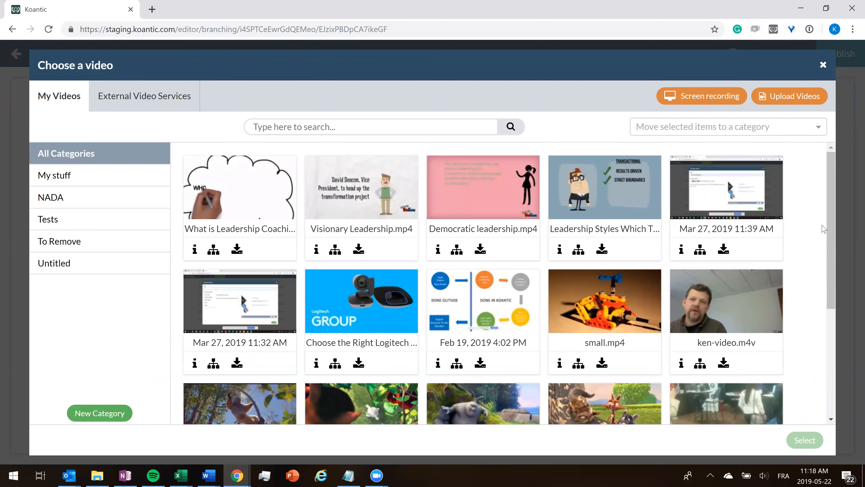
scroll(824, 228, down, 3)
double_click(472, 318)
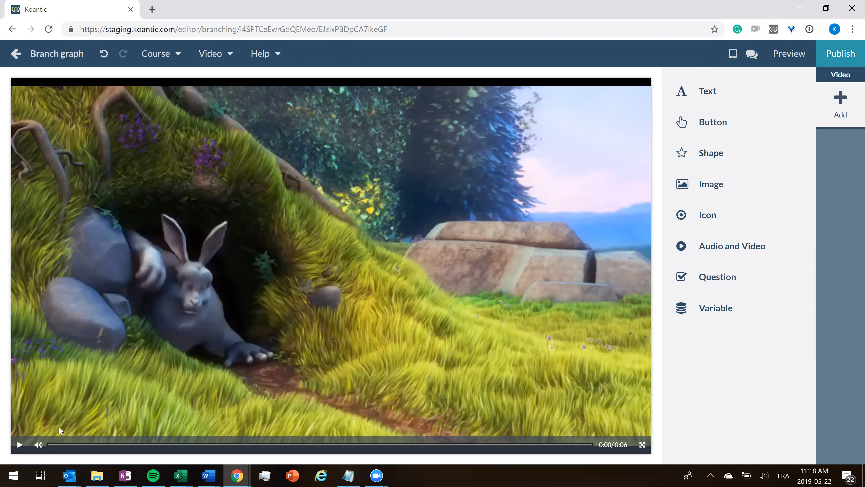
Play the video to about one second, pause it and add a True or False question titled "Is the rabbit gray"
click(19, 444)
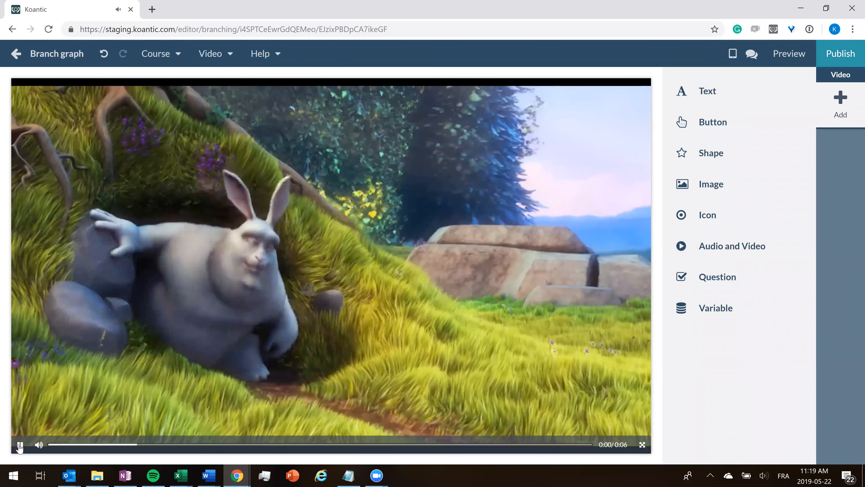
click(19, 444)
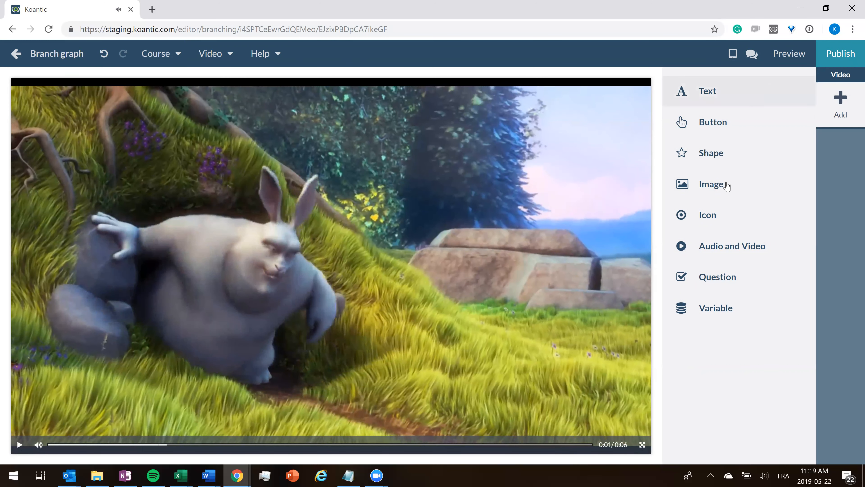
click(719, 281)
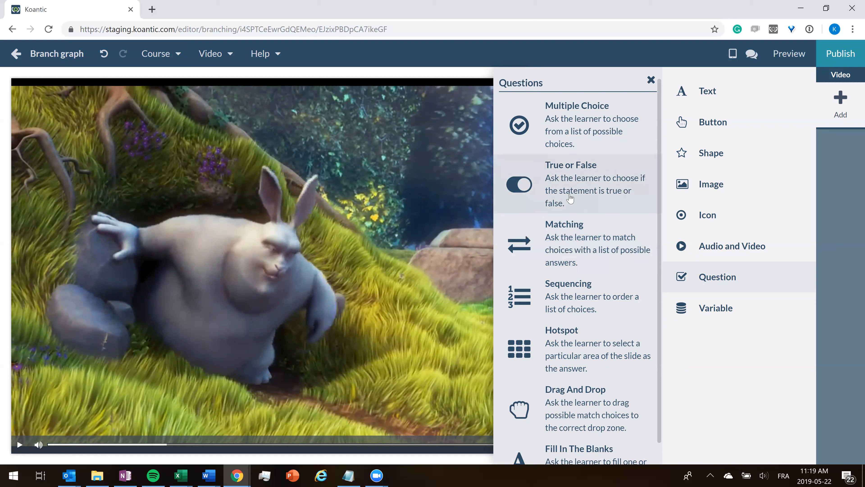
click(575, 187)
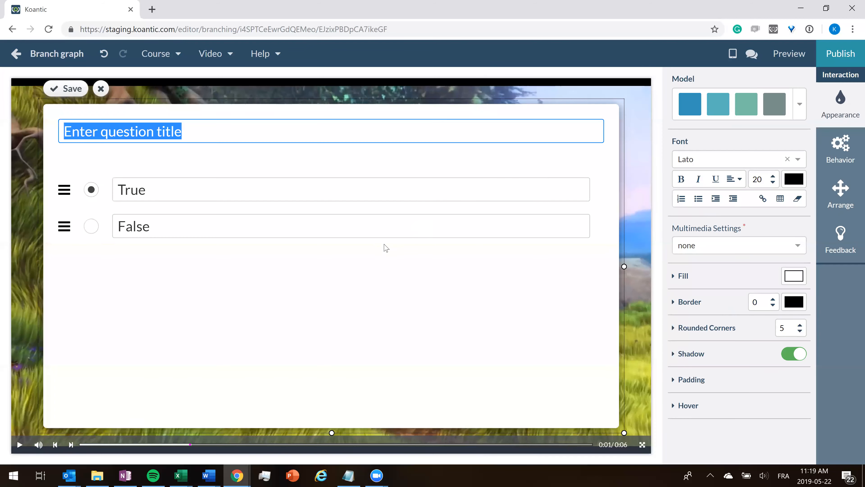
text(Is the )
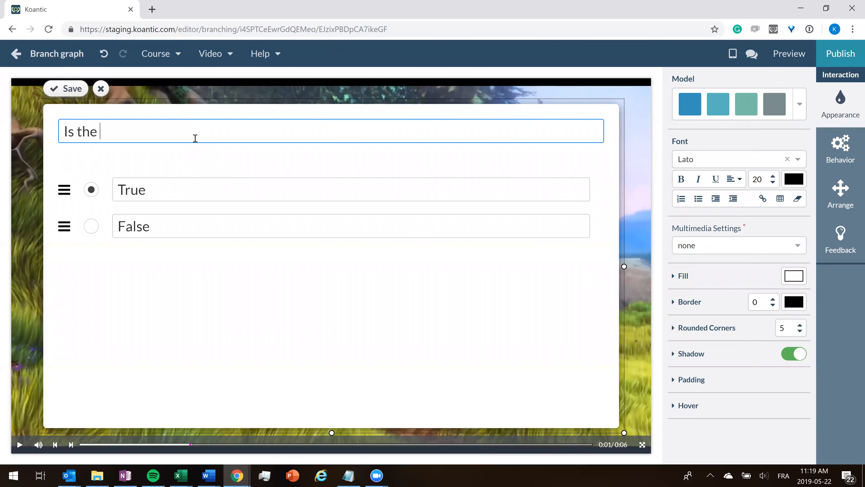
text(rabbit gr)
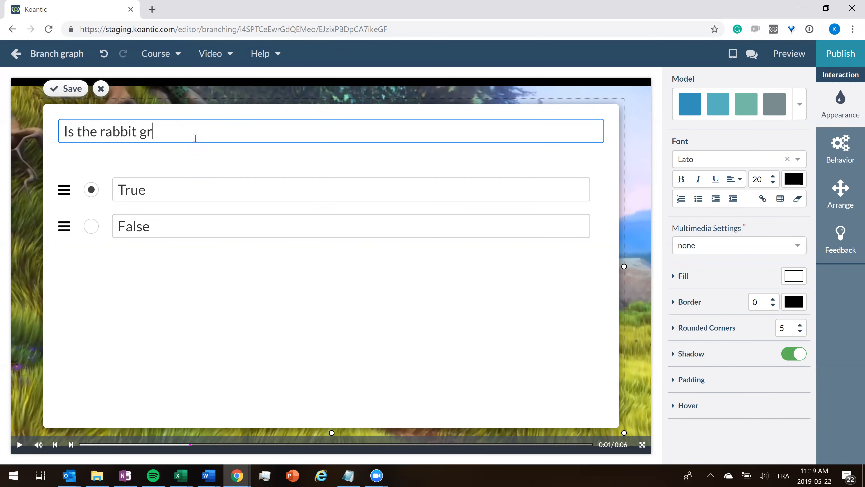
text(ay)
Narrow the question box to about half the video's width and place it beside the rabbit
drag(624, 433, 312, 341)
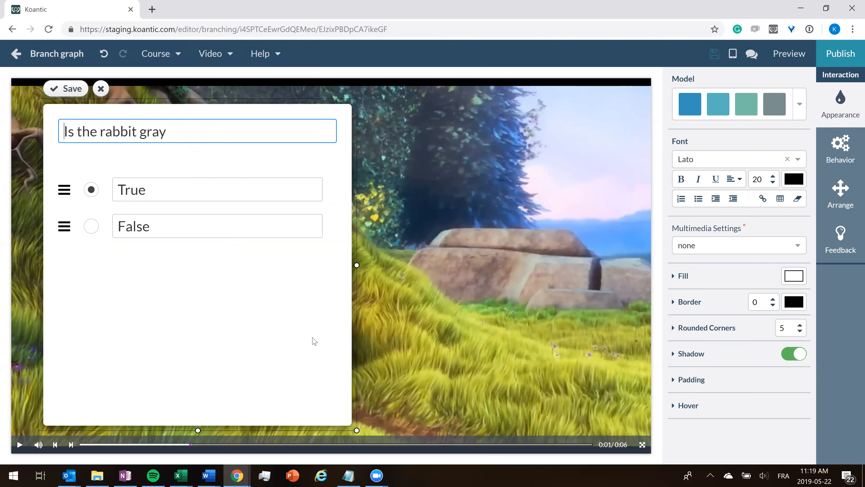
drag(251, 102, 551, 90)
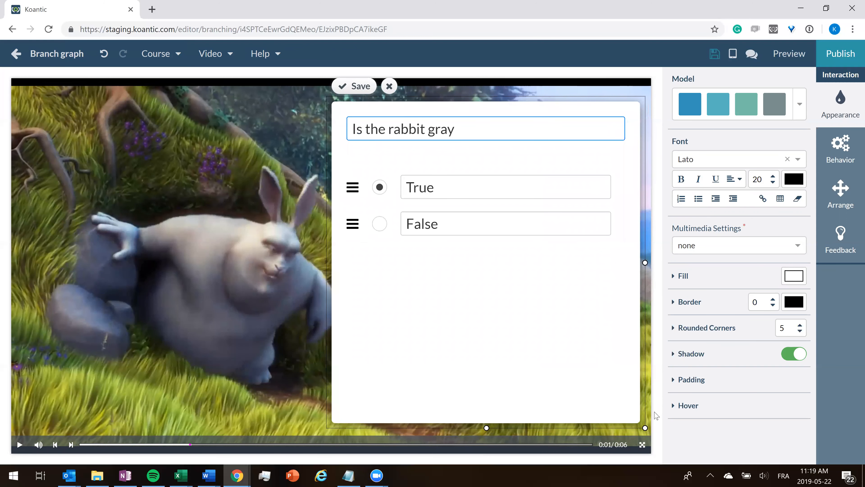
drag(645, 428, 625, 429)
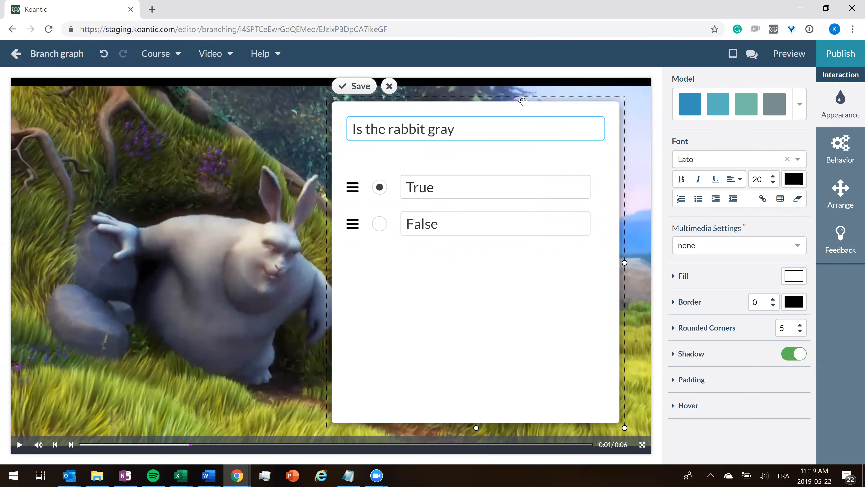
drag(547, 99, 569, 102)
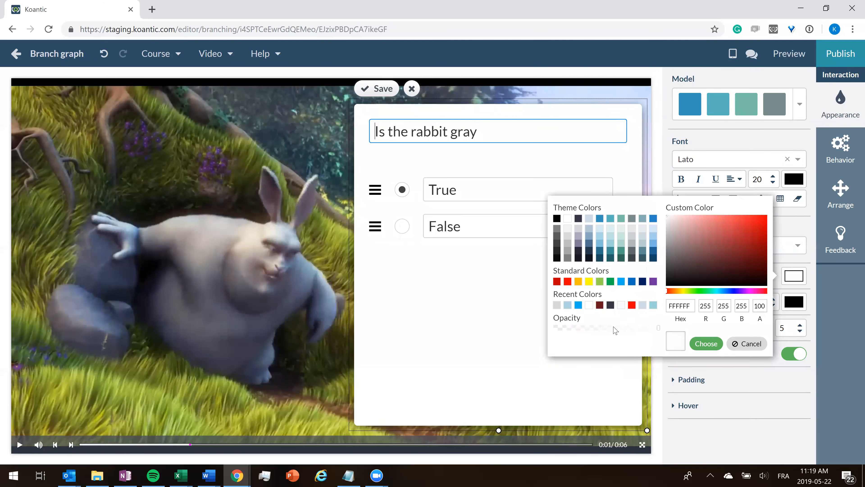
Set the question box's white fill to an opacity of 56 and save the question
click(614, 327)
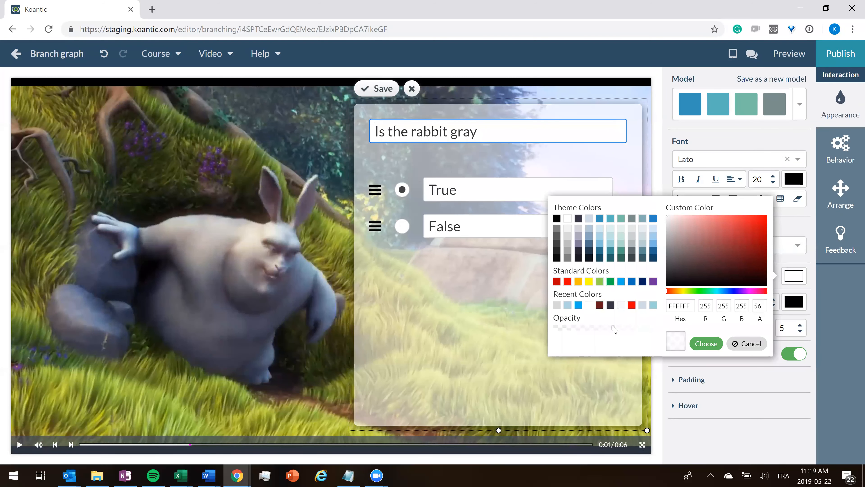
click(704, 345)
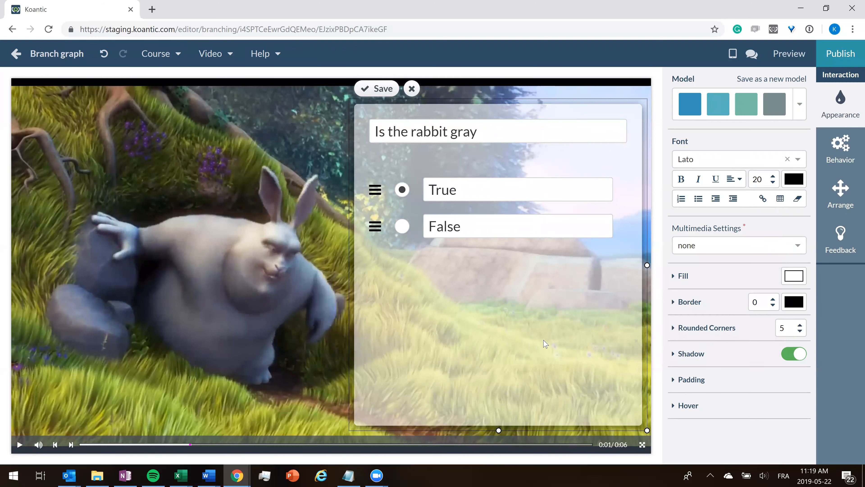
click(384, 90)
Disable forced retry until the question is passed in the rabbit question's behavior settings
click(842, 150)
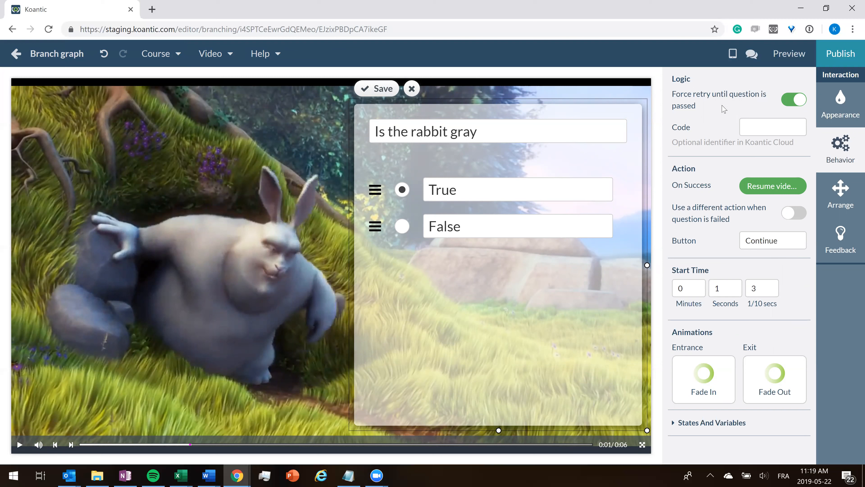
click(790, 106)
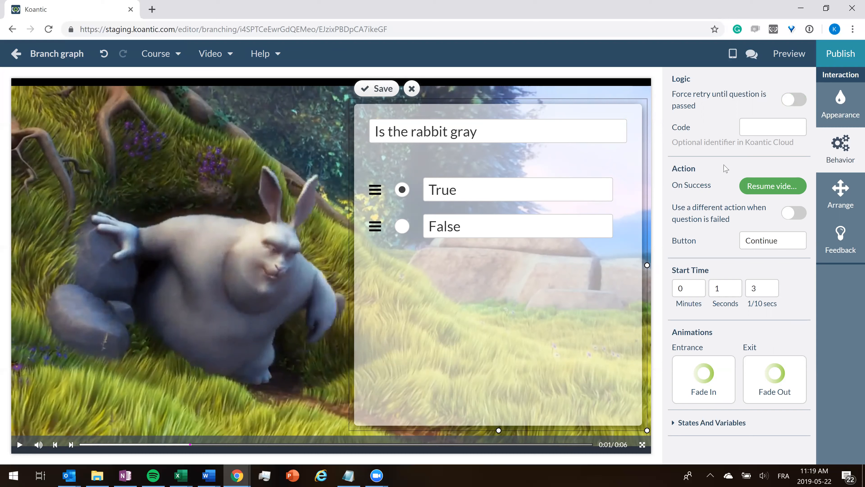
Set the rabbit question's success action to navigate to the branched page Good Answer
click(772, 188)
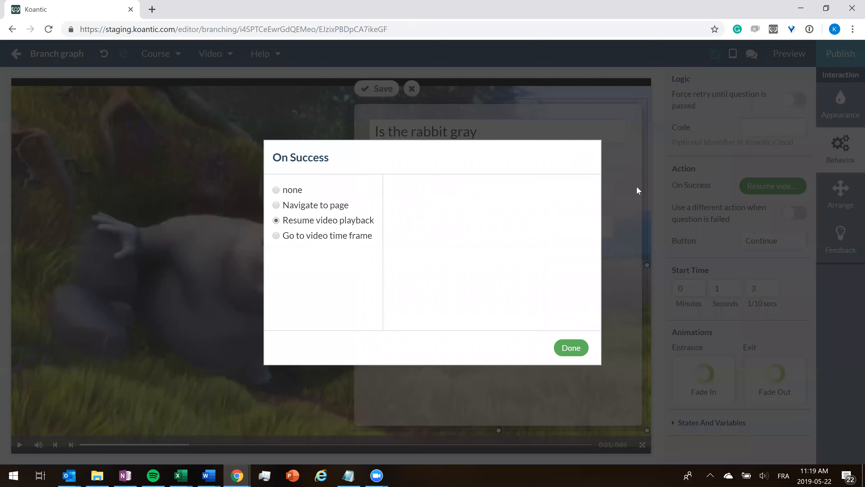
click(316, 209)
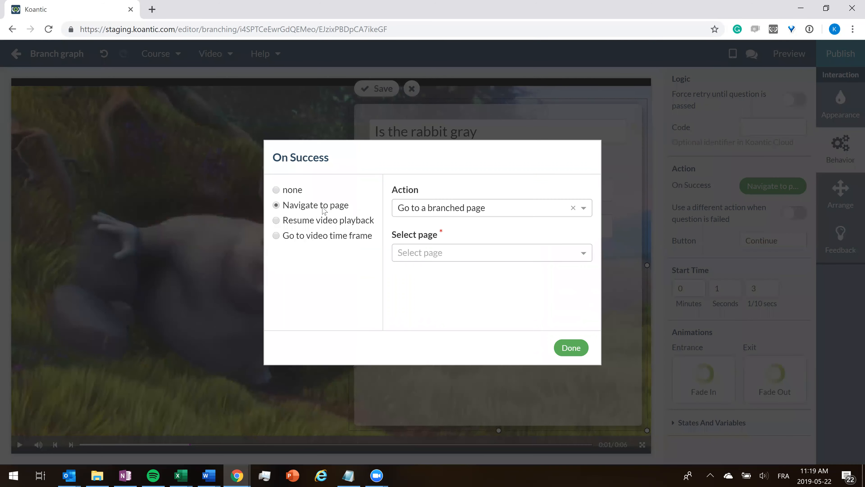
click(466, 254)
click(462, 276)
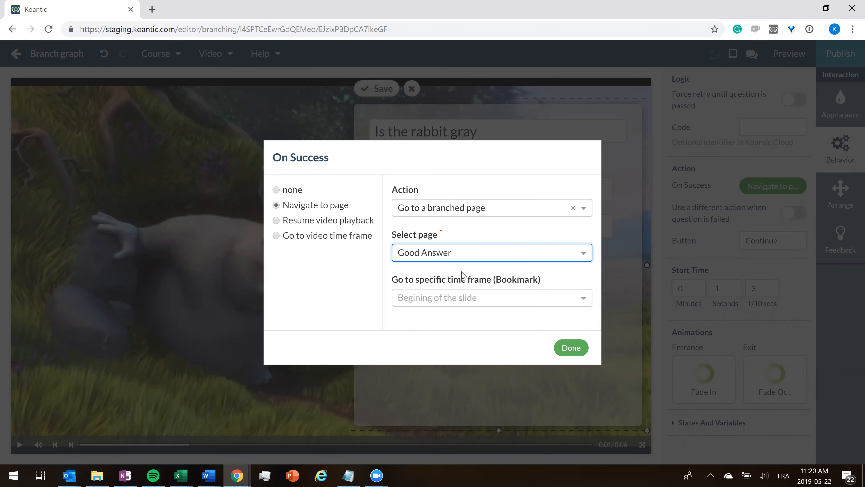
click(571, 347)
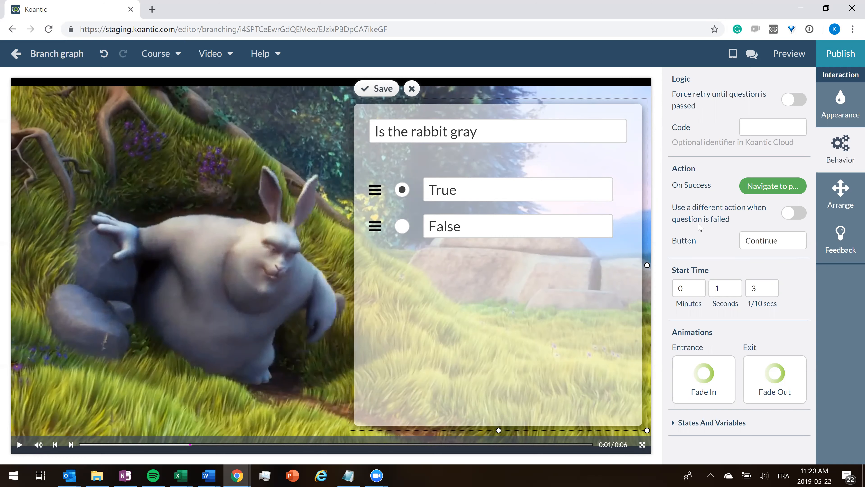
Enable a different action when the question is failed, navigating to the branched page Bad Answer, and close the question
click(795, 213)
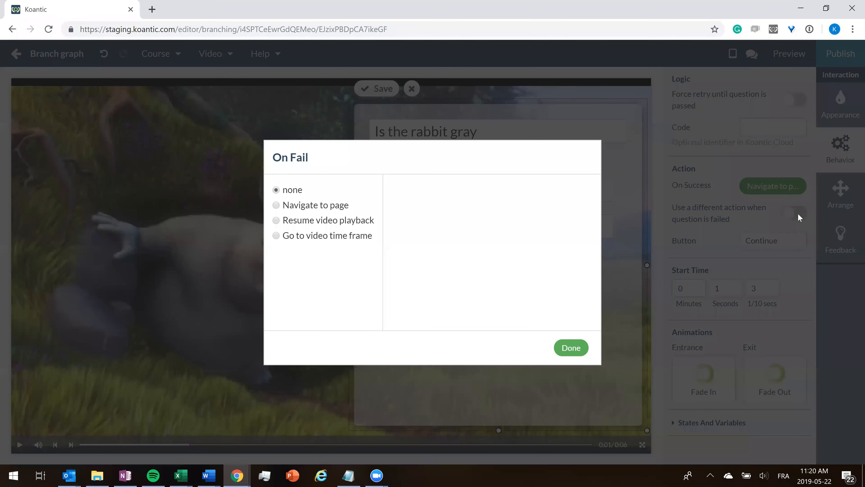
click(293, 207)
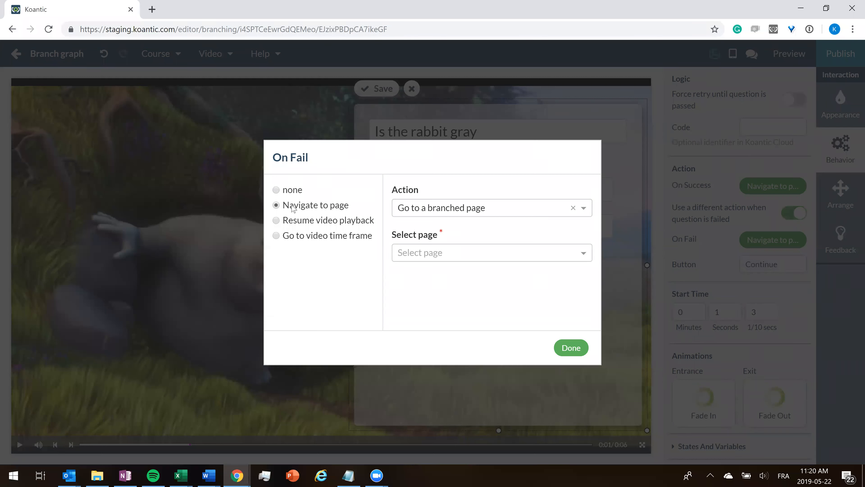
click(479, 257)
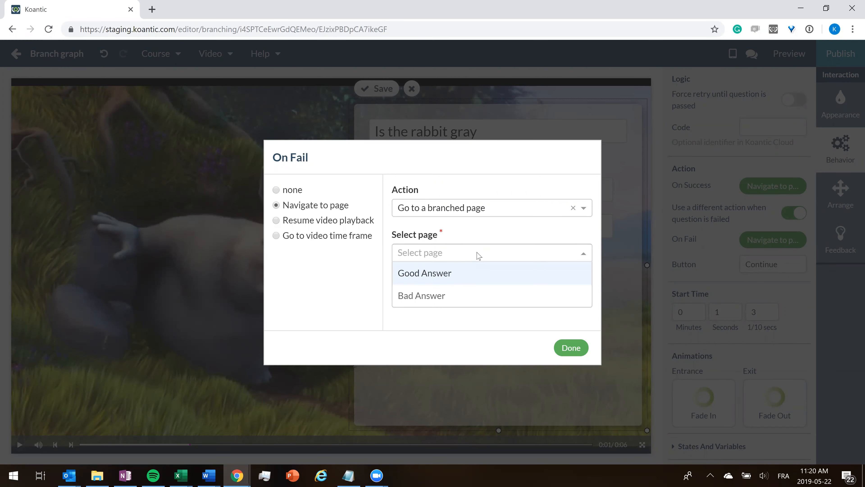
click(442, 297)
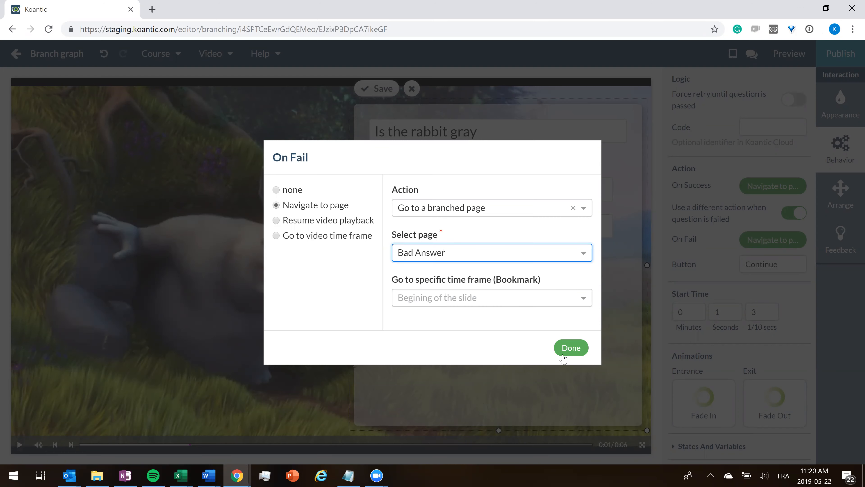
click(572, 349)
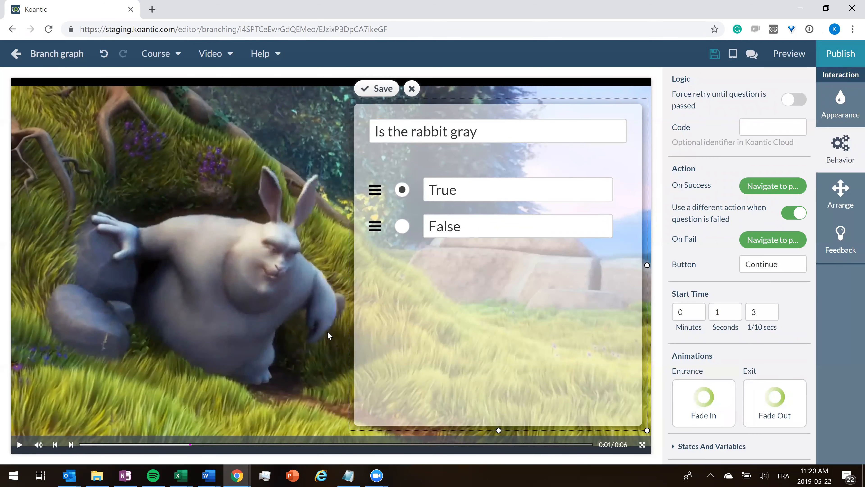
click(321, 337)
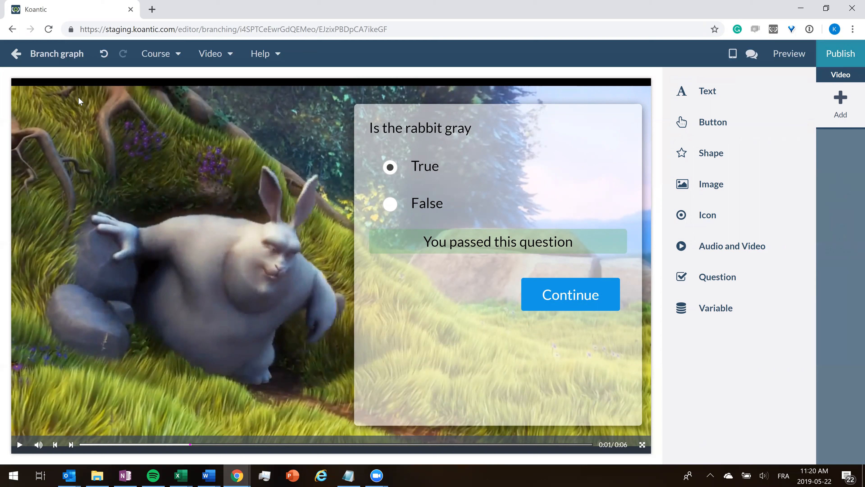
Return to the branch graph, move the Question Branching page above Branching in the course pages, and align Bad Answer beneath Good Answer
click(50, 55)
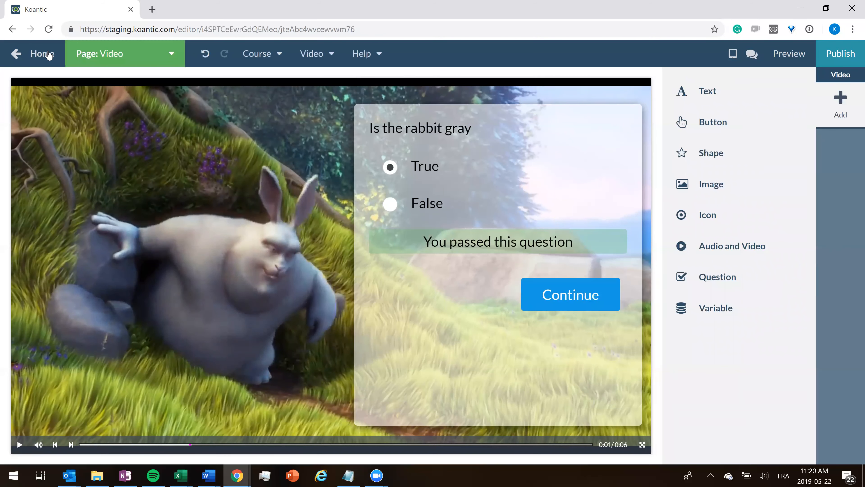
click(49, 54)
click(121, 54)
drag(113, 158, 112, 127)
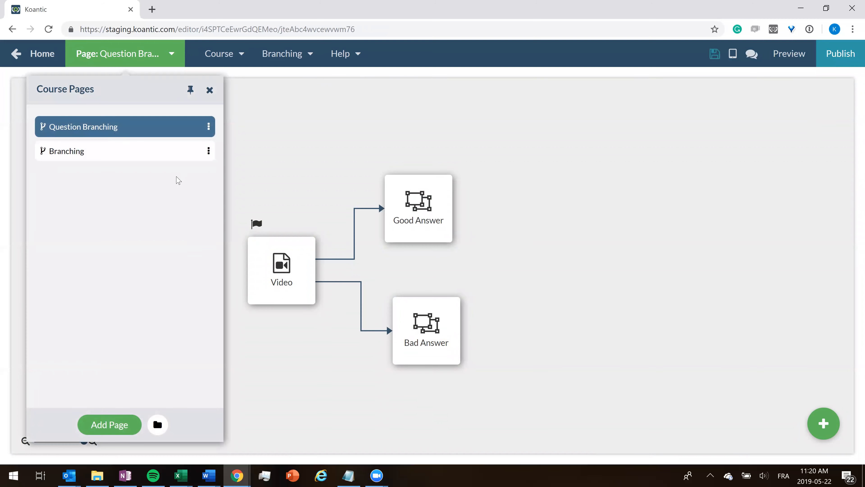
click(271, 138)
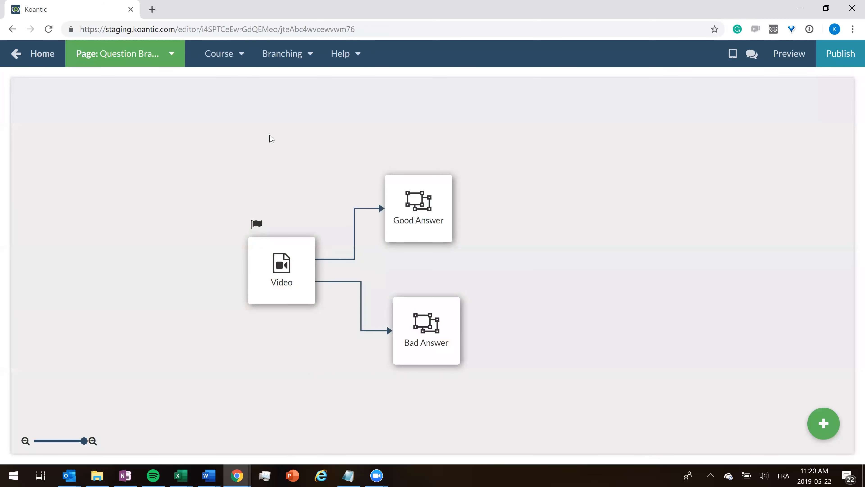
drag(437, 333, 423, 336)
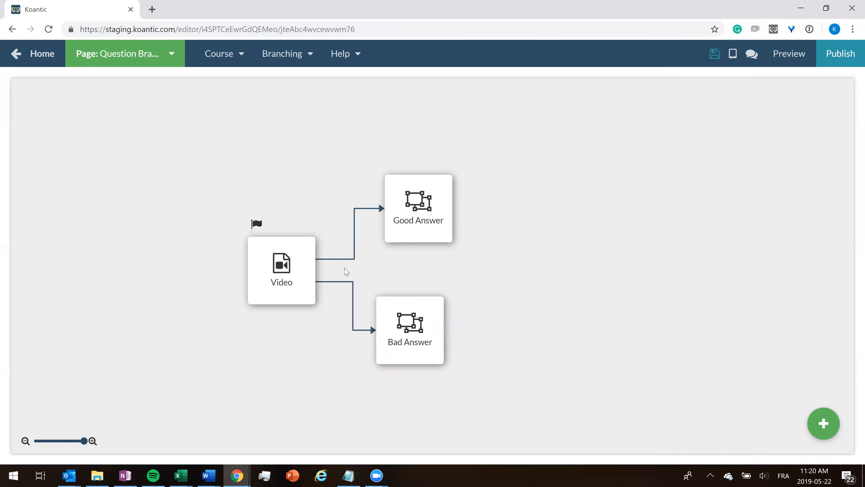
drag(408, 334, 415, 331)
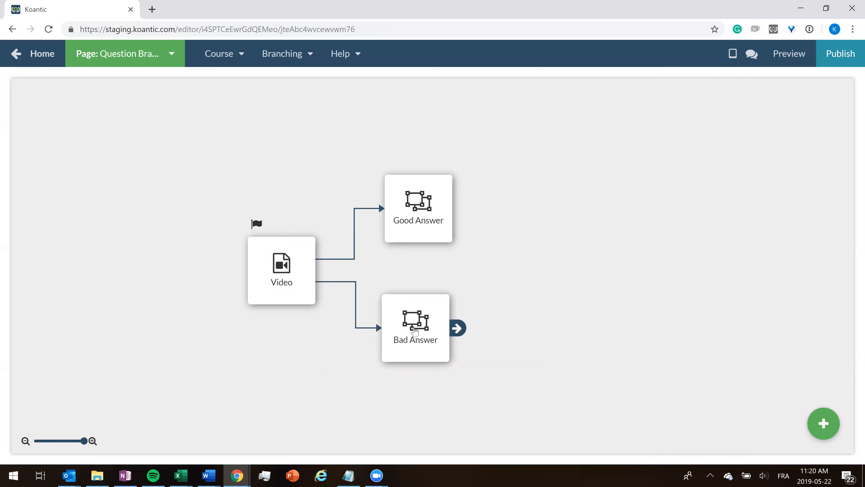
Add a Button 2 model below the call-to-action text on the Good Answer slide and label it "MOVE ONE"
double_click(428, 222)
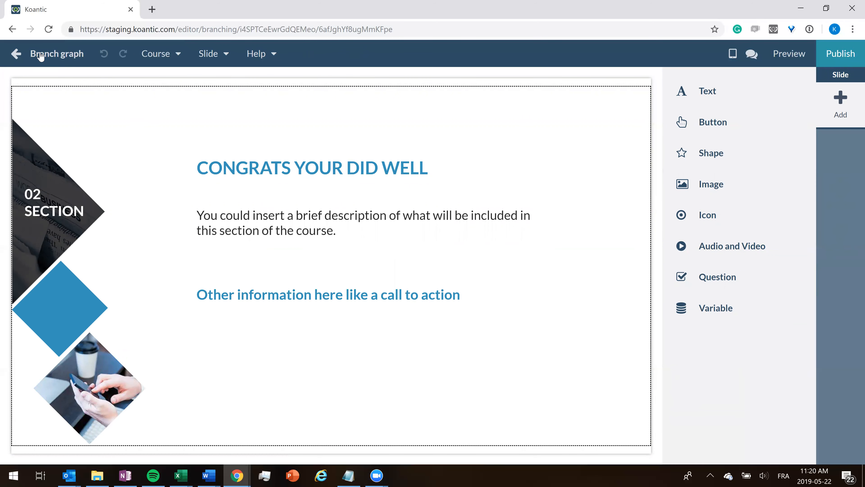
click(715, 127)
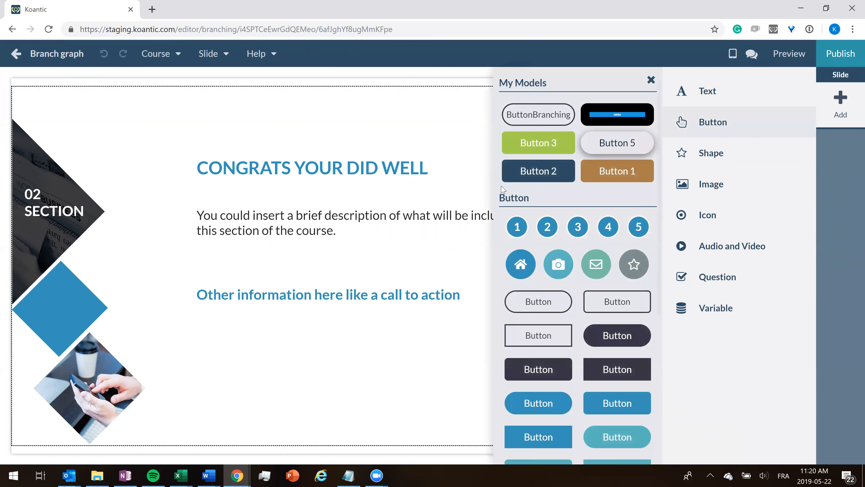
click(549, 170)
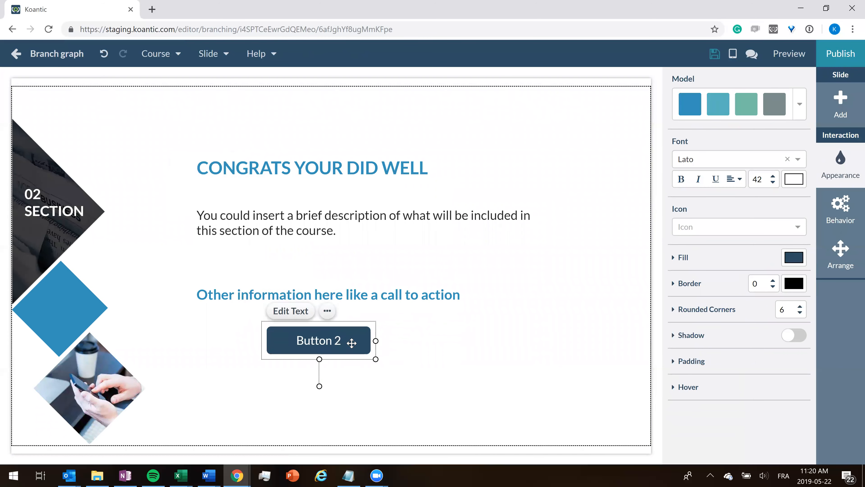
double_click(351, 342)
text(MOVE ONE)
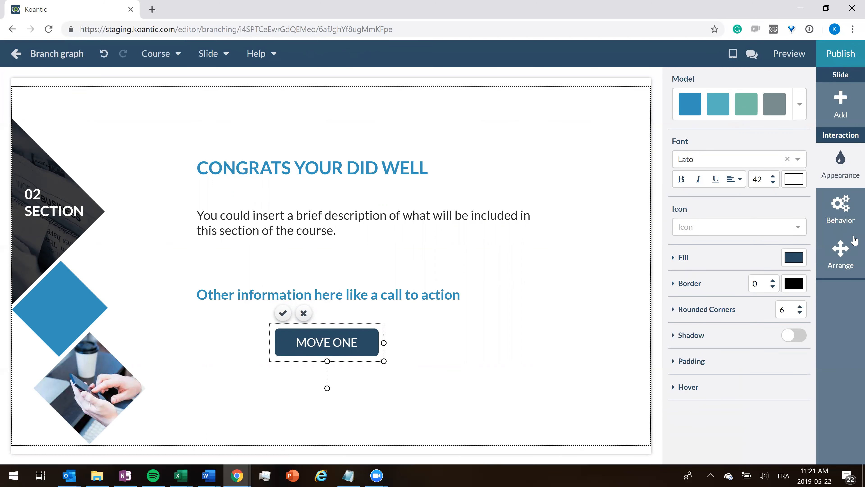
Set the MOVE ONE button's click action to navigate to the next page
click(846, 209)
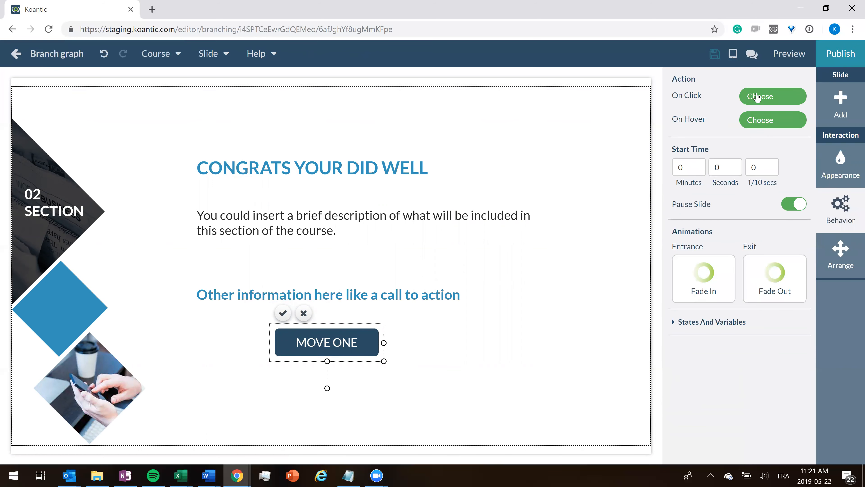
click(760, 96)
click(334, 206)
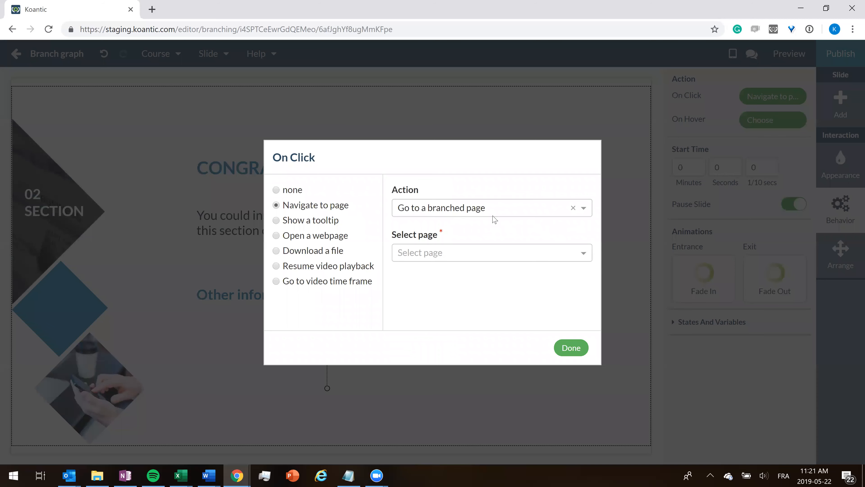
click(494, 208)
click(481, 295)
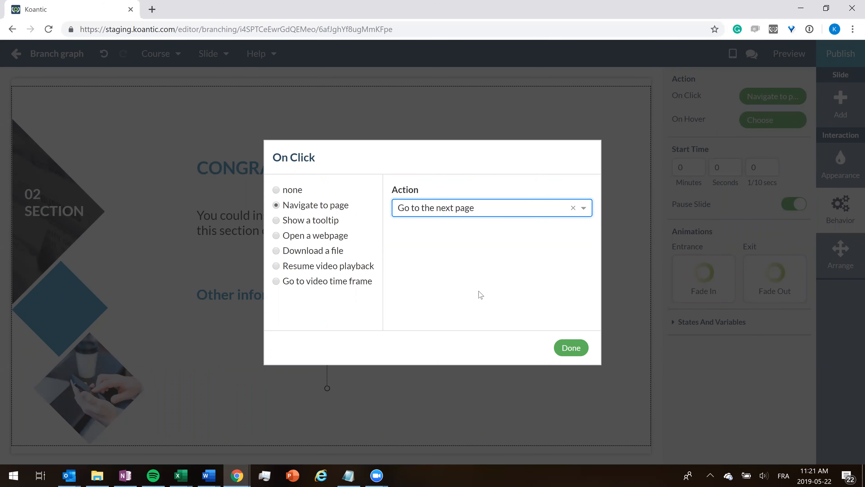
click(568, 350)
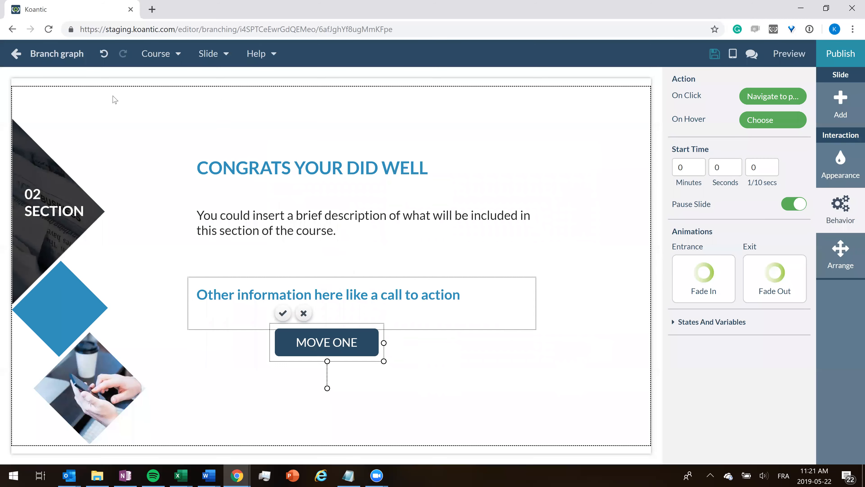
Connect the Bad Answer page back to the Video page in the branch graph
click(60, 54)
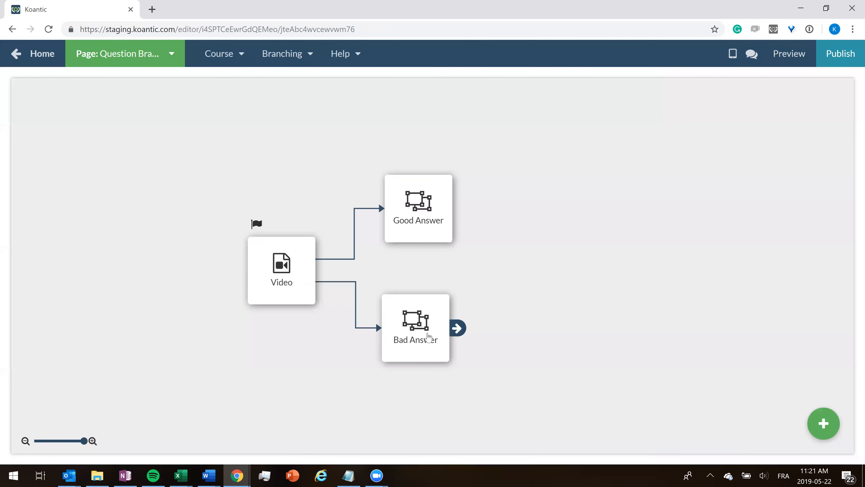
click(430, 336)
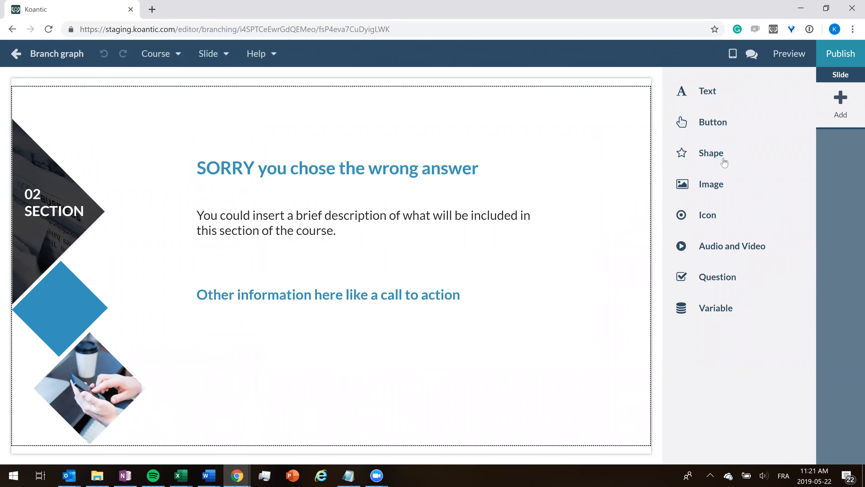
click(57, 64)
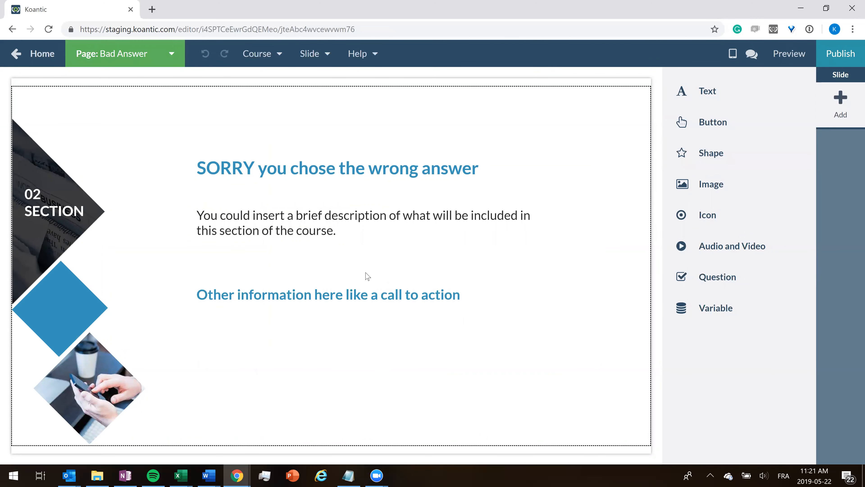
drag(457, 328, 247, 268)
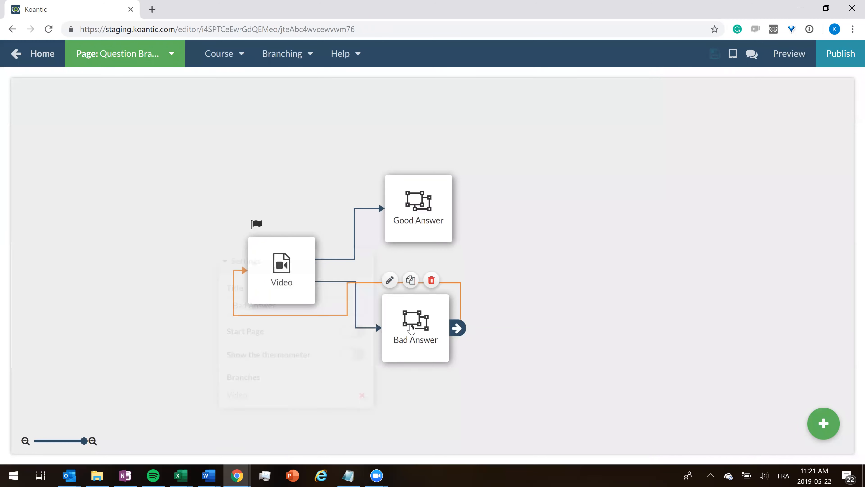
Add a Button 2 model below the call-to-action text on the Bad Answer slide and label it "START OVER"
double_click(410, 329)
click(715, 122)
click(541, 167)
drag(240, 191, 311, 347)
double_click(311, 346)
text(START OVER)
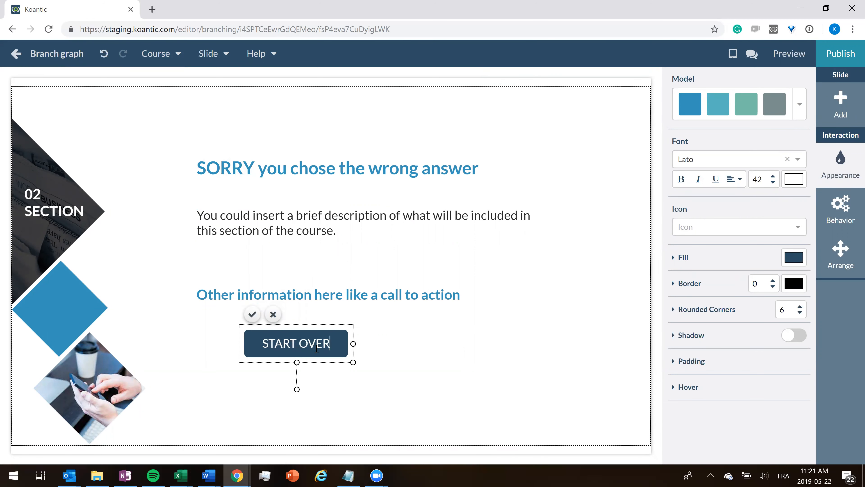
Set the START OVER button's click action to navigate to the branched page Video and close the button's editing
click(831, 221)
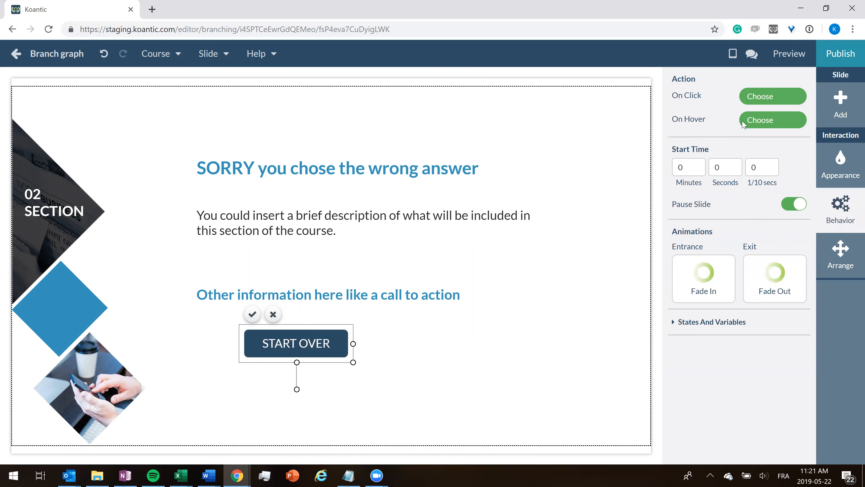
click(760, 96)
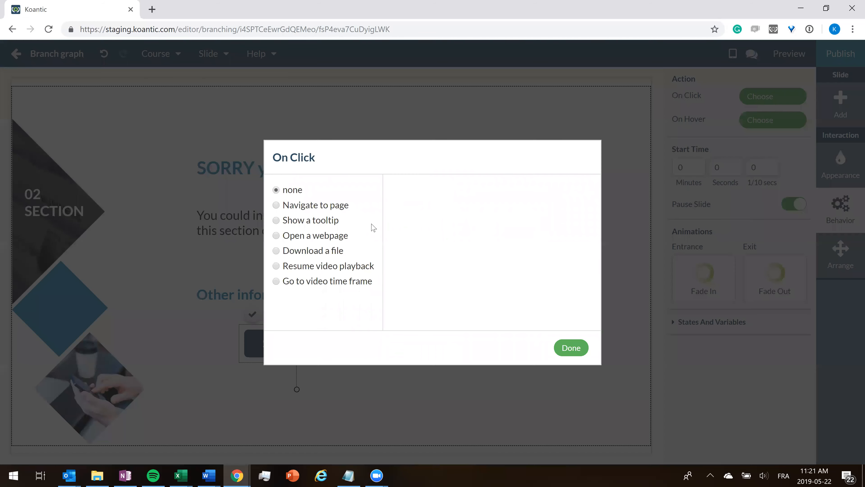
click(303, 205)
click(416, 252)
click(421, 282)
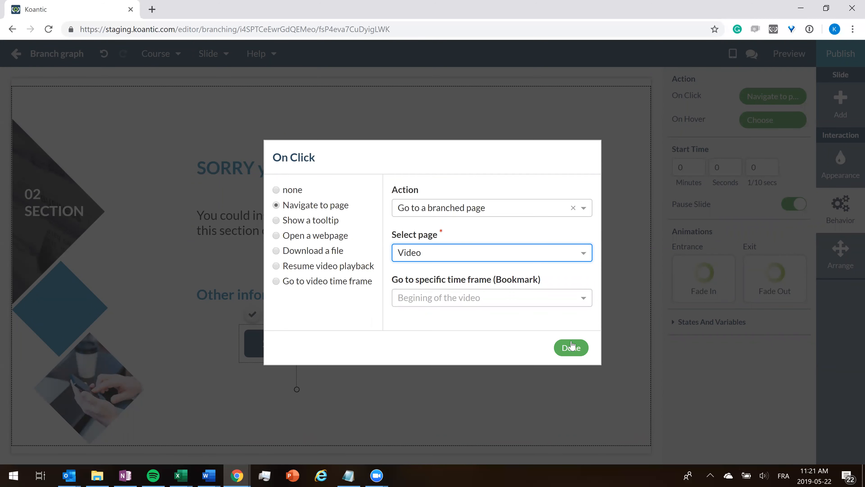
click(572, 351)
click(551, 356)
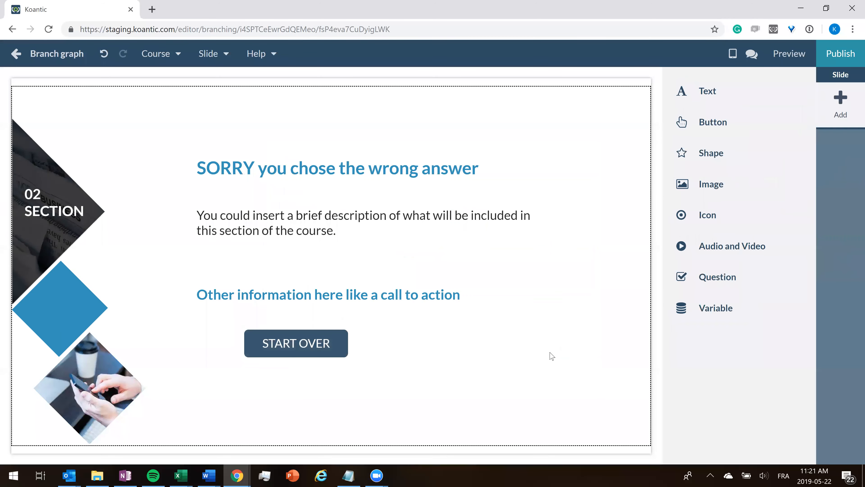
Preview the branching page, play the video and submit True as the answer to the rabbit question
click(789, 54)
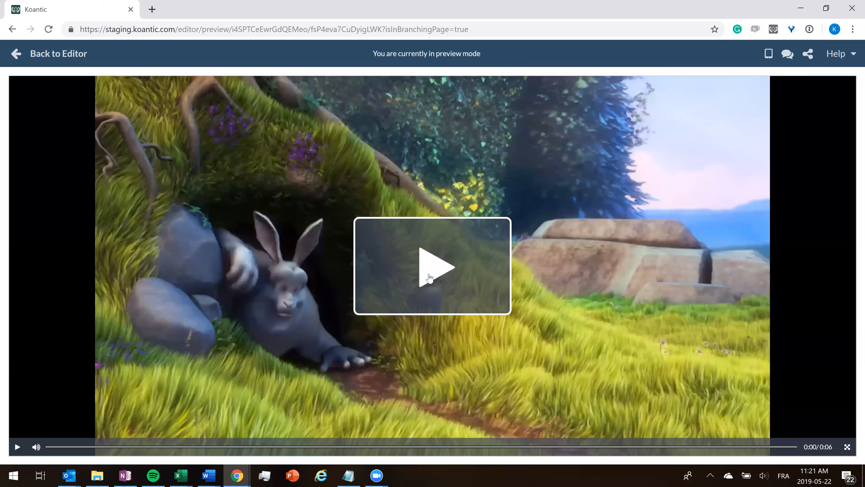
click(469, 256)
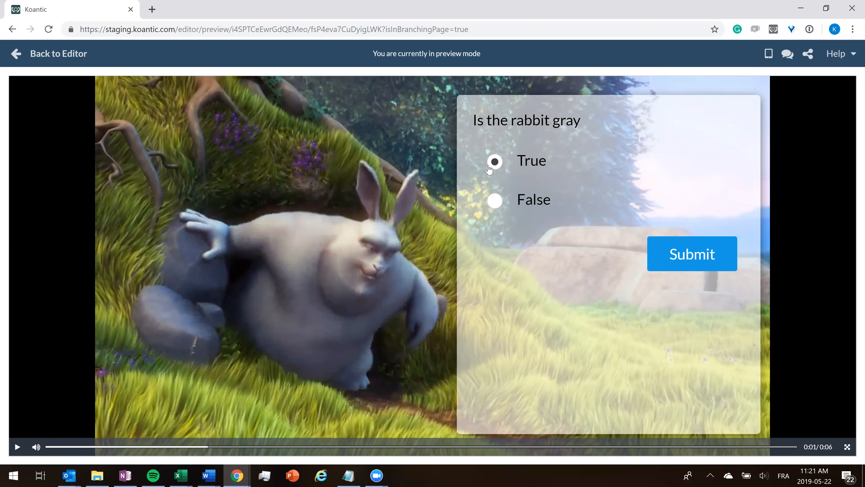
click(688, 255)
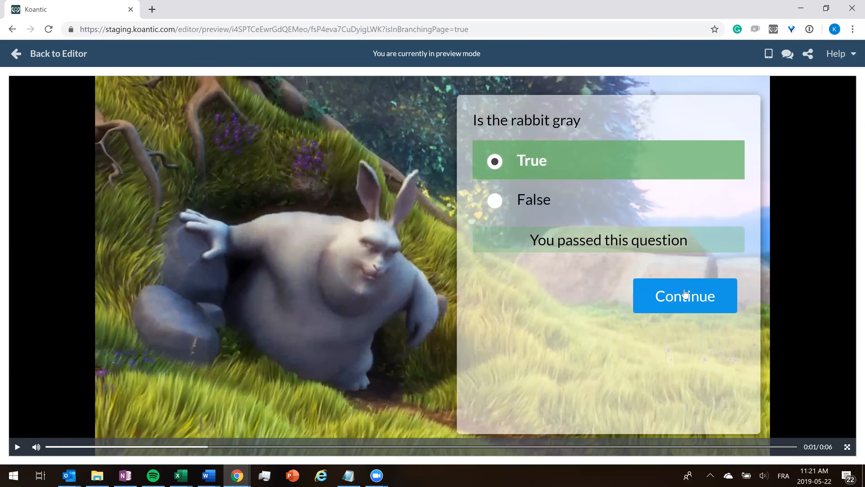
Continue from the answered rabbit question to its branched page, and close the preview
click(688, 299)
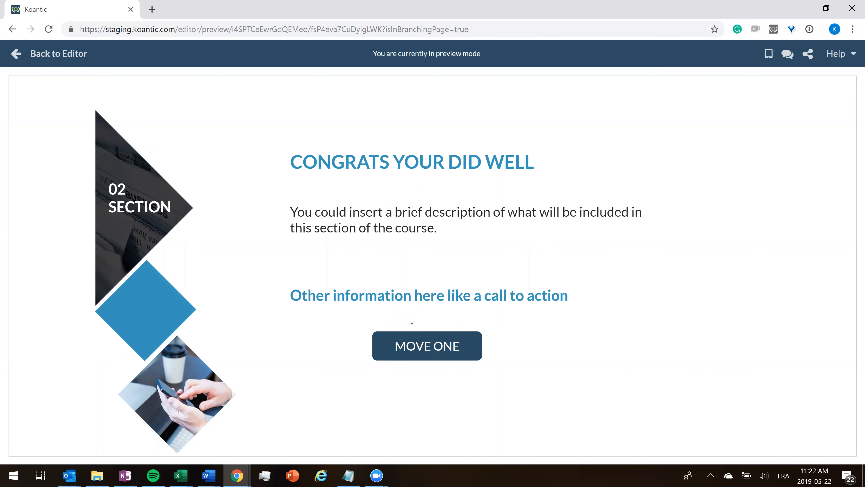
click(72, 54)
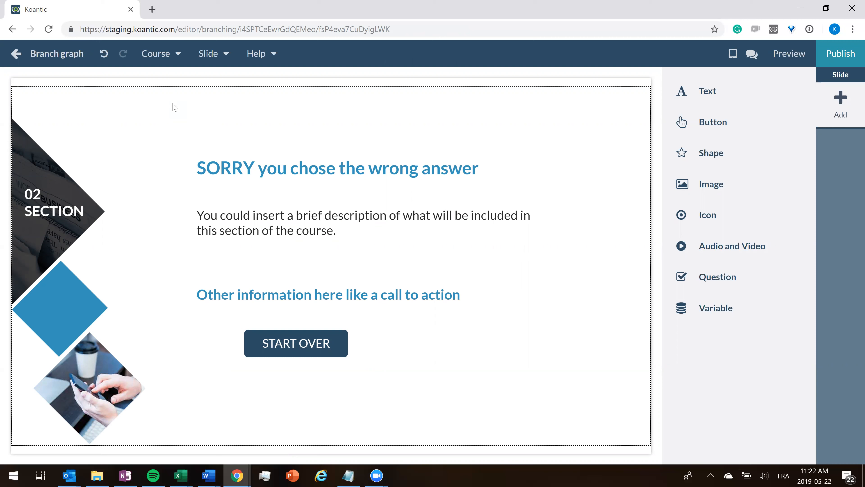
Return to the branch graph and space the Good Answer and Bad Answer pages farther apart vertically
click(62, 54)
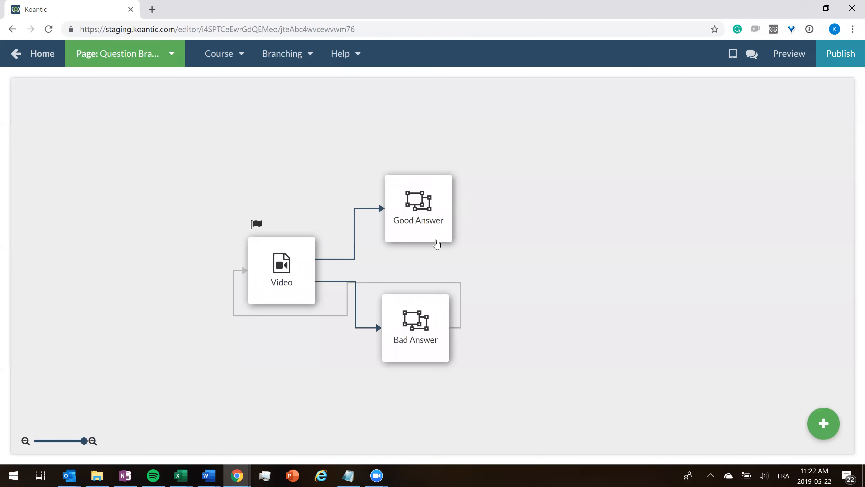
drag(413, 215, 399, 213)
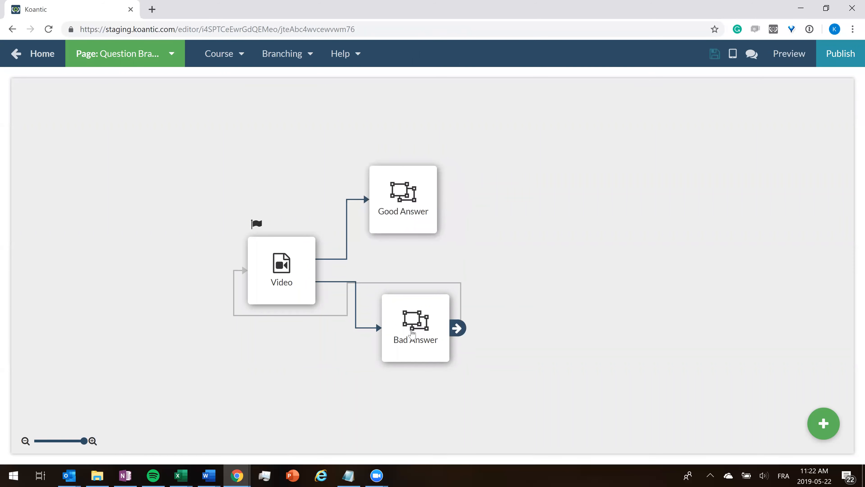
drag(415, 330, 401, 348)
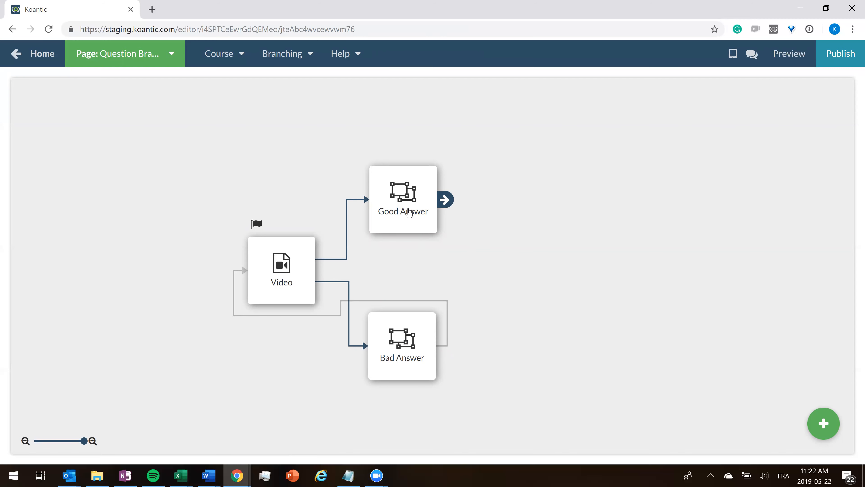
Show the thermometer on the Good Answer page and set its rating to Excellent
click(408, 212)
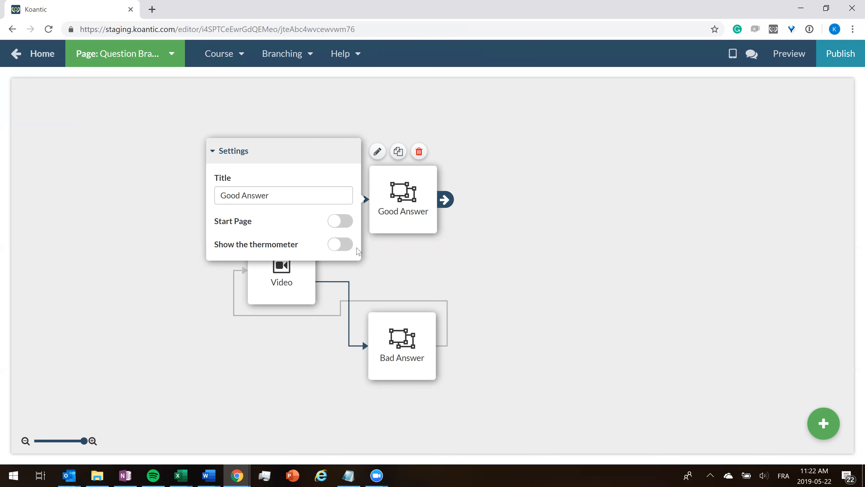
click(347, 248)
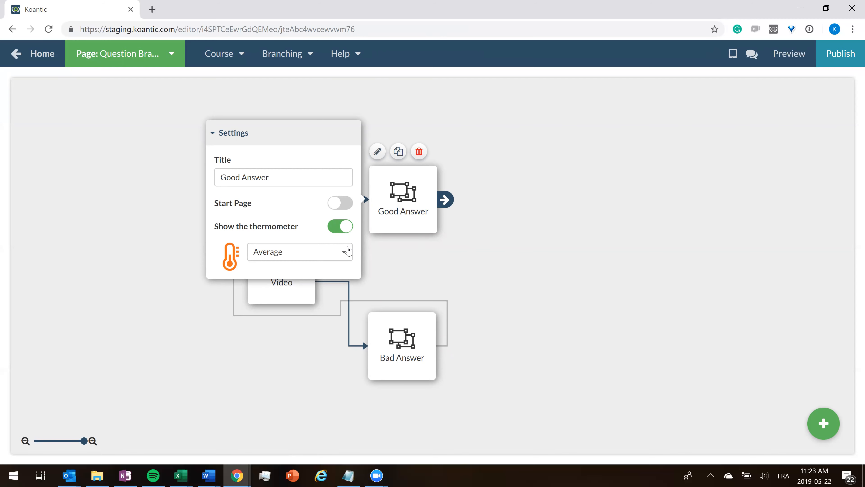
click(347, 250)
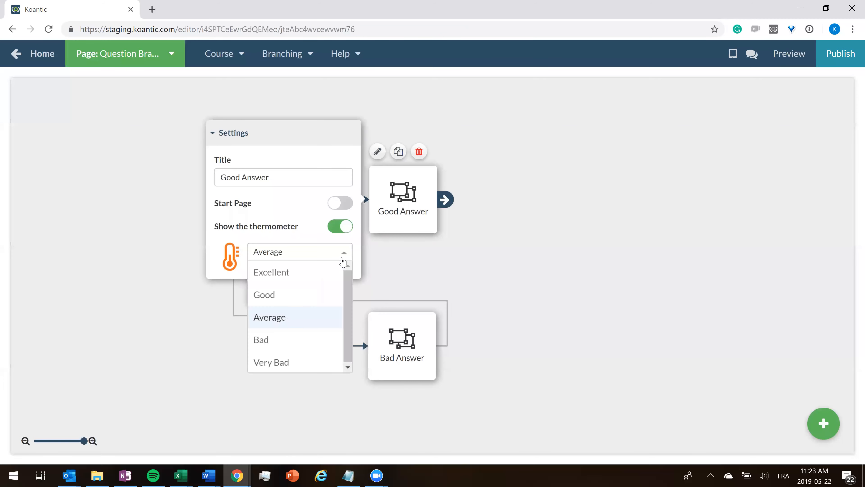
click(287, 275)
click(397, 264)
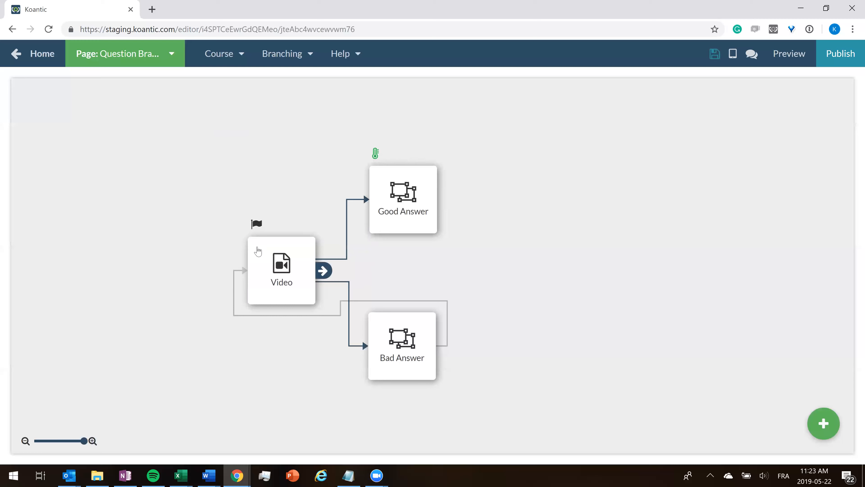
Show the thermometer on the Bad Answer page with the rating Very Bad, and move the page slightly up in the graph
click(393, 360)
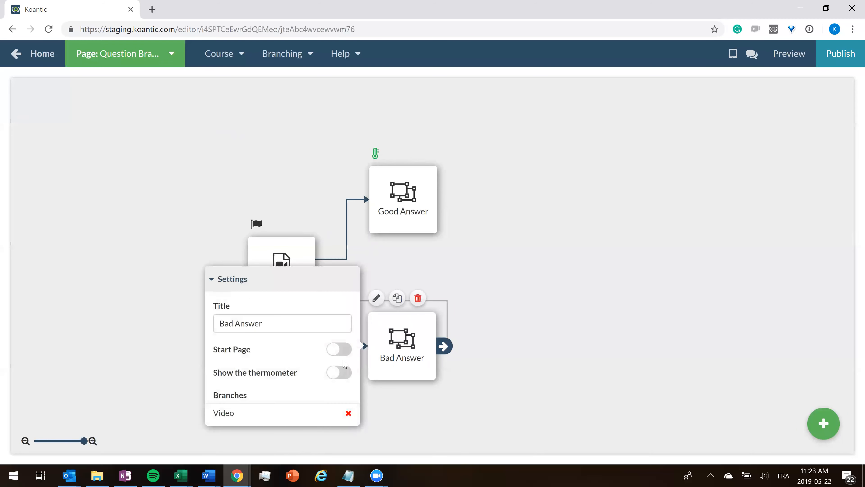
click(339, 372)
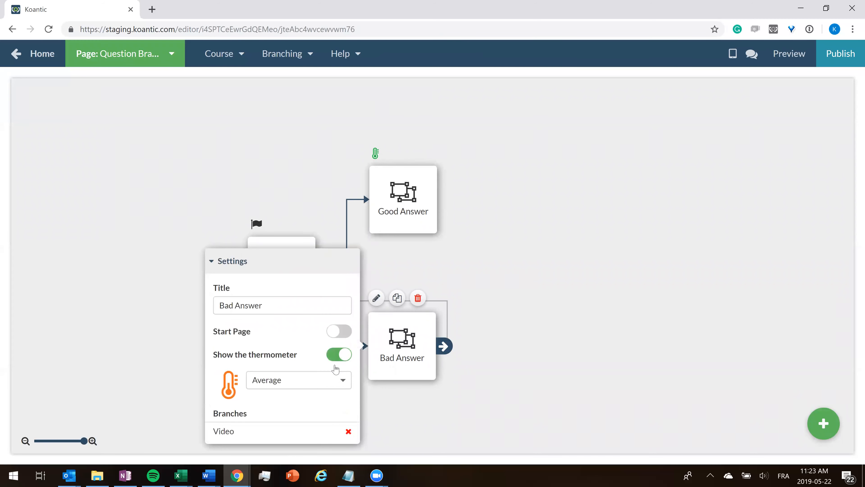
click(340, 380)
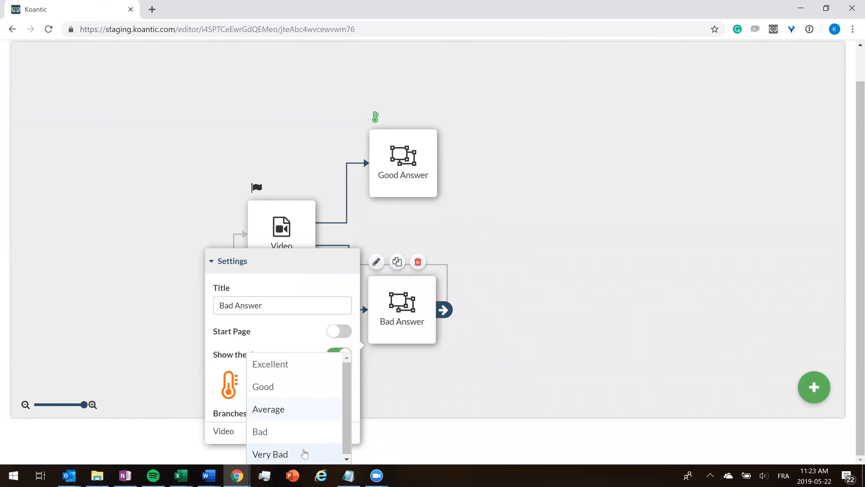
click(305, 454)
click(523, 354)
drag(421, 360, 430, 336)
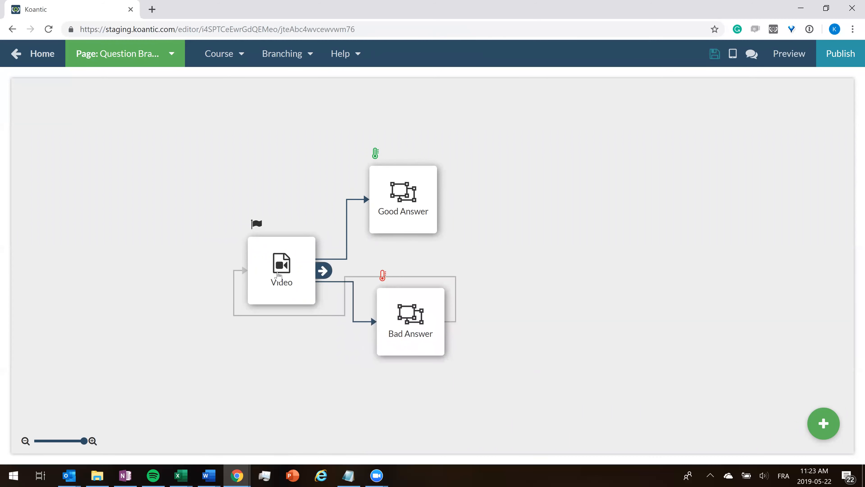
Preview the branching from the Video page, submit False as the answer to the rabbit question, and continue to its branched page
double_click(278, 275)
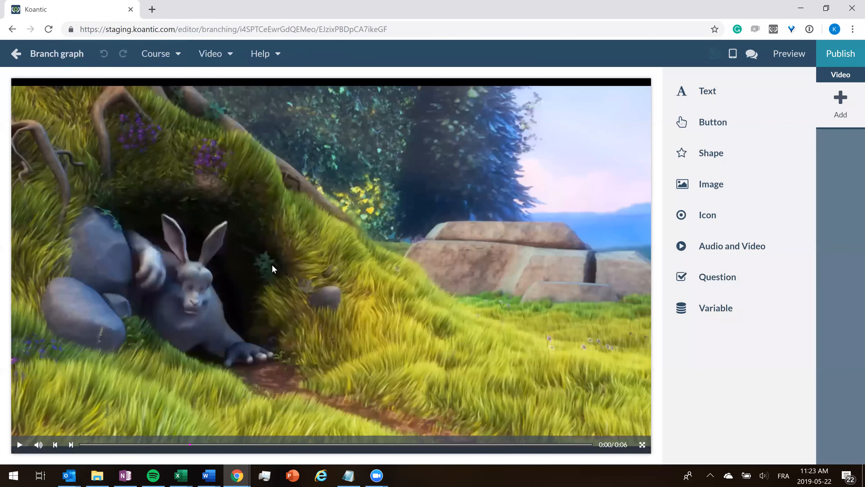
click(790, 53)
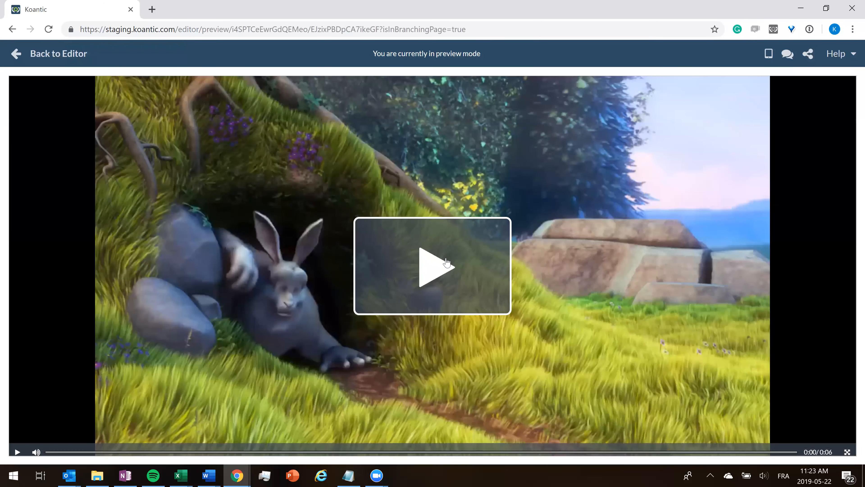
click(444, 265)
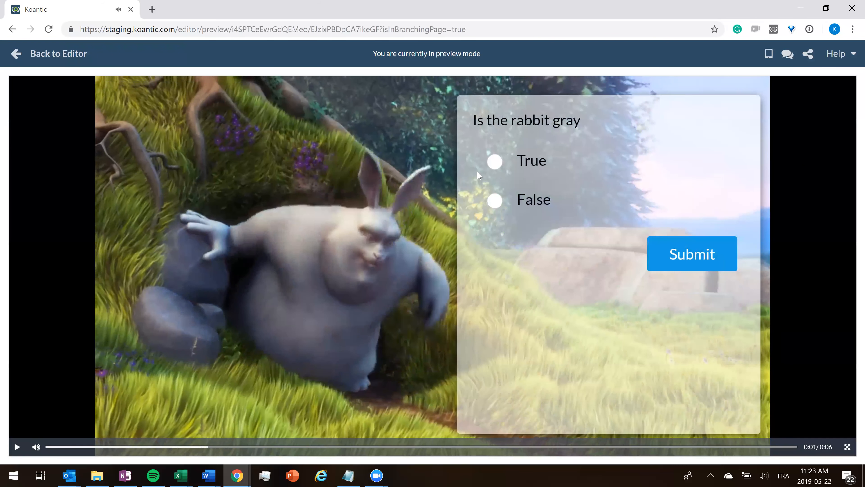
click(497, 164)
click(495, 206)
click(699, 258)
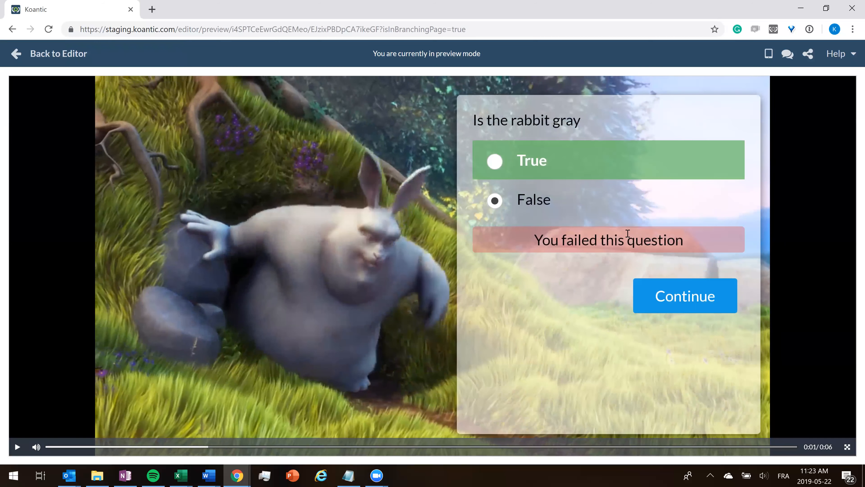
click(676, 296)
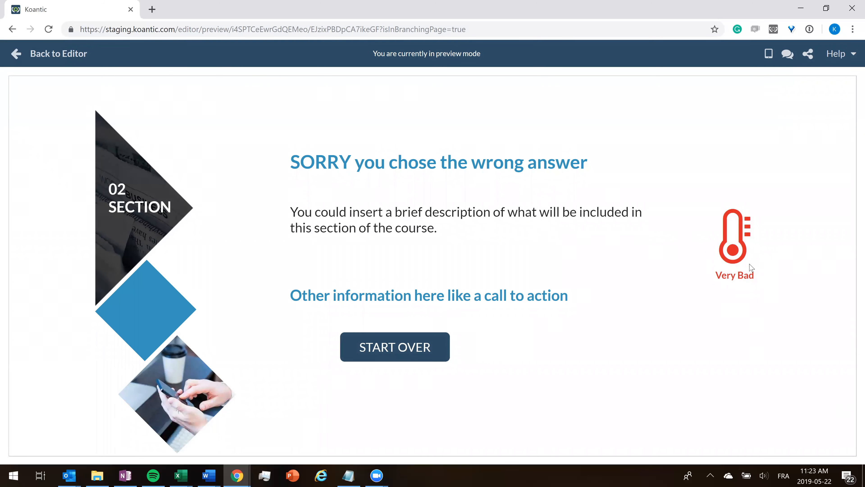